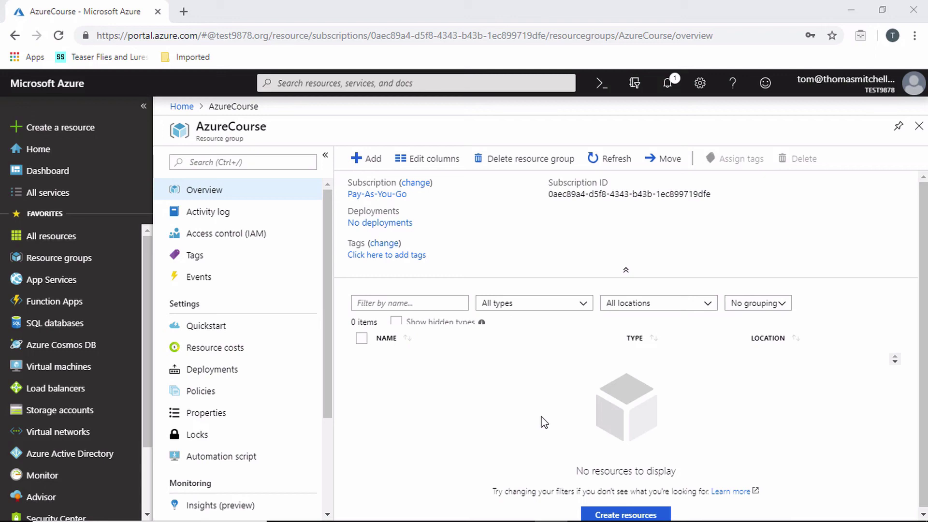
Find the Microsoft "Storage account - blob, file, table, queue" offering for the AzureCourse resource group and start creating it.
{"action": "left_click", "coordinate": [368, 162]}
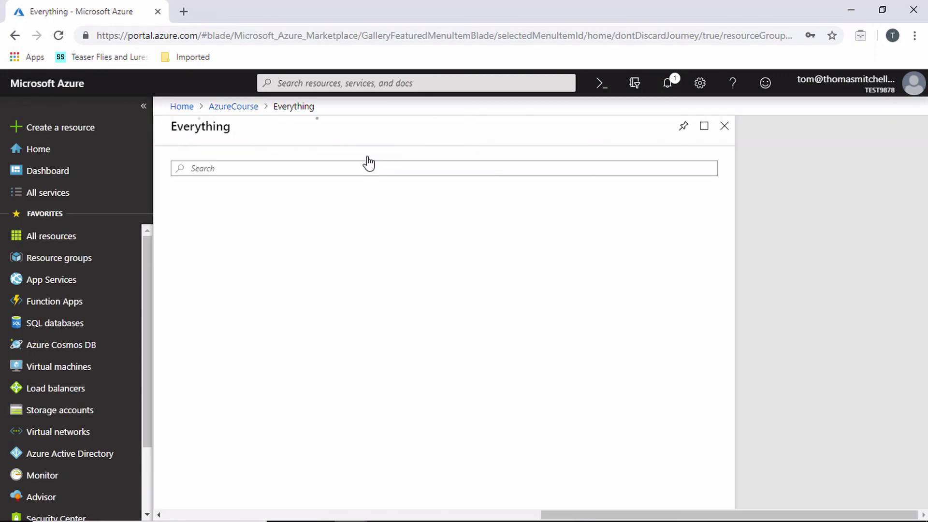
{"action": "left_click", "coordinate": [360, 168]}
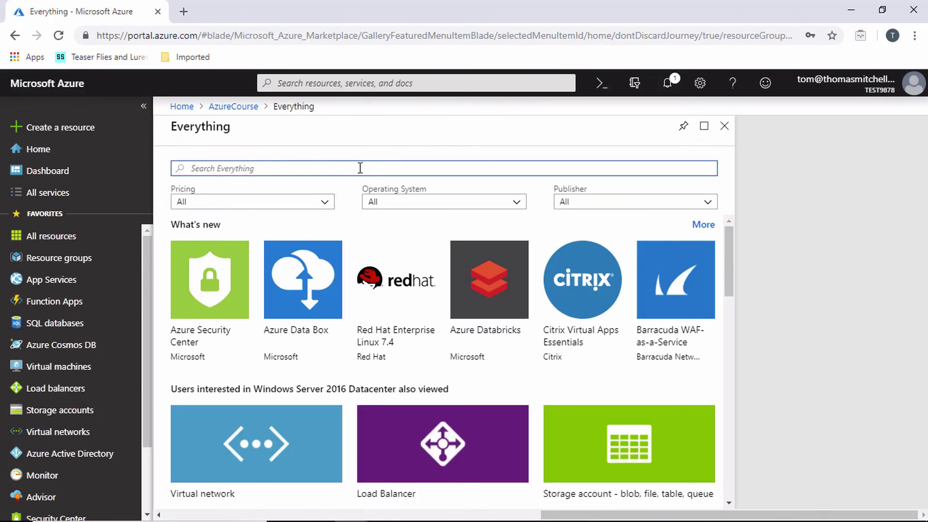
{"action": "type", "text": "storage ac"}
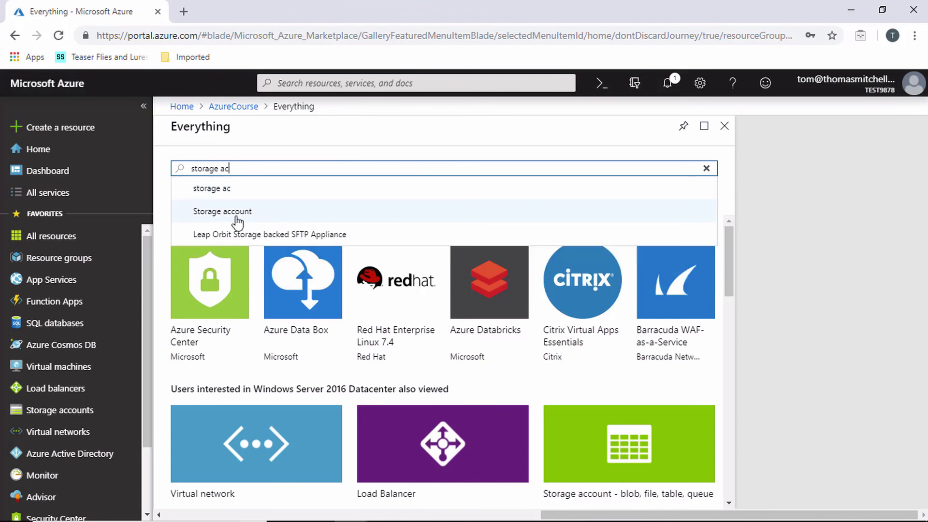
{"action": "left_click", "coordinate": [237, 213]}
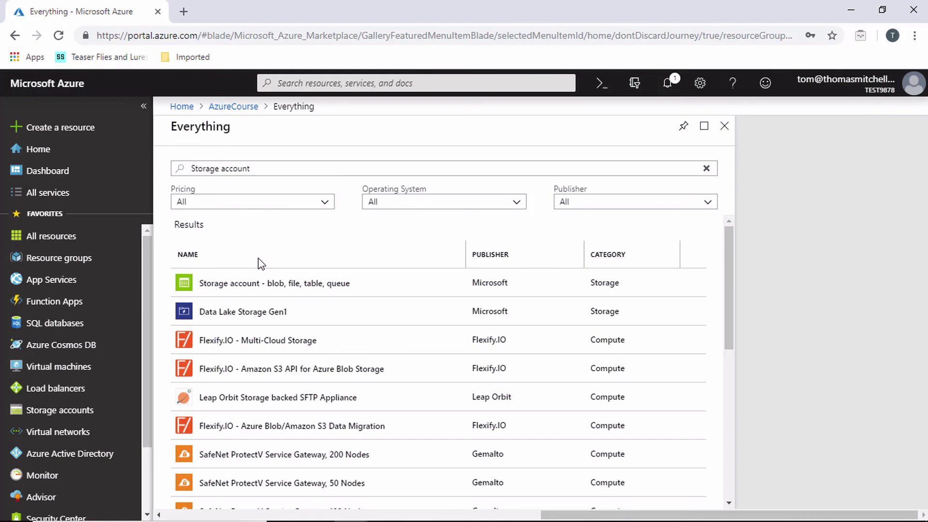
{"action": "left_click", "coordinate": [290, 285]}
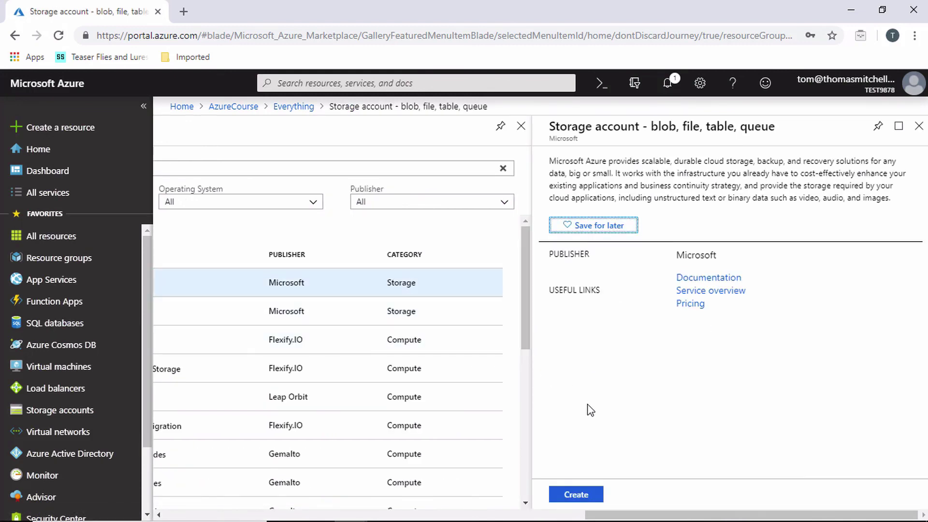
{"action": "left_click", "coordinate": [589, 495]}
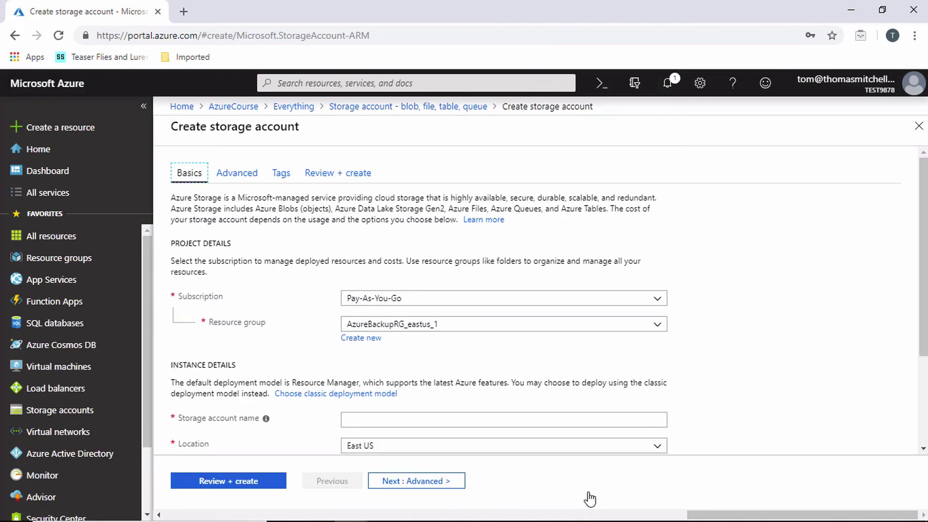
Assign the new storage account to the AzureCourse resource group and name it mystorageaccount9878.
{"action": "left_click", "coordinate": [657, 326]}
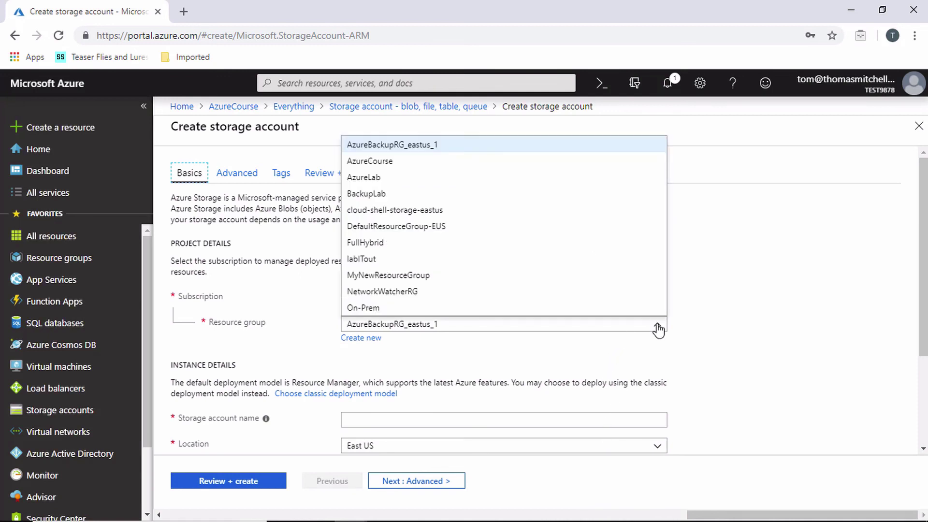
{"action": "left_click", "coordinate": [386, 161]}
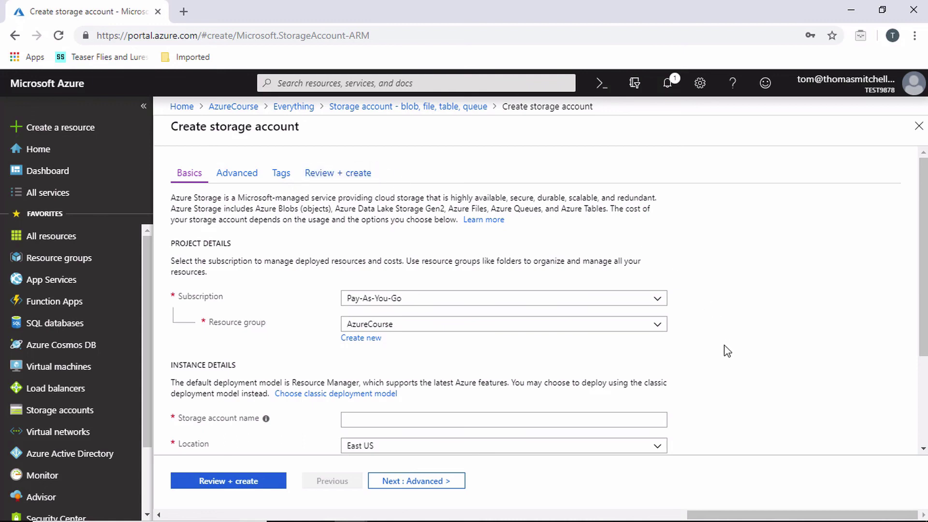
{"action": "scroll", "coordinate": [725, 348], "scroll_direction": "down", "scroll_amount": 3}
{"action": "left_click", "coordinate": [533, 284]}
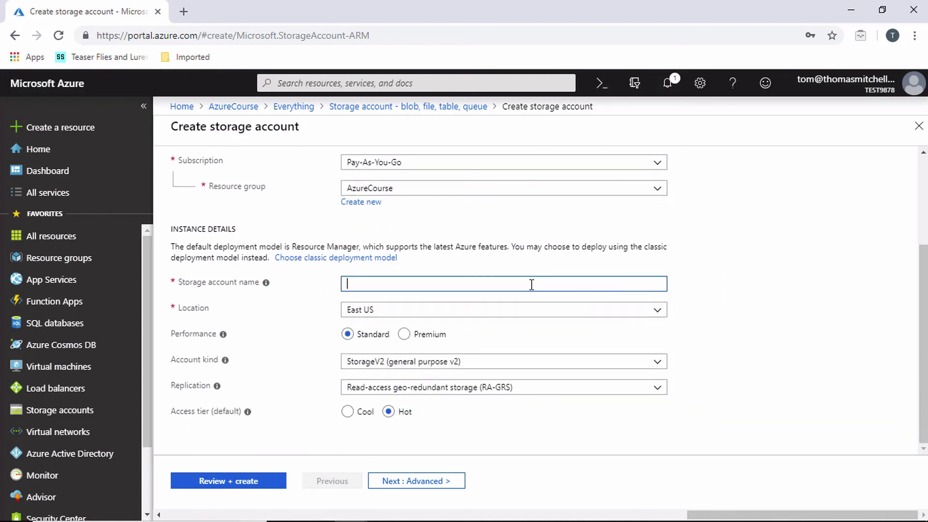
{"action": "type", "text": "mystorageaccount9878"}
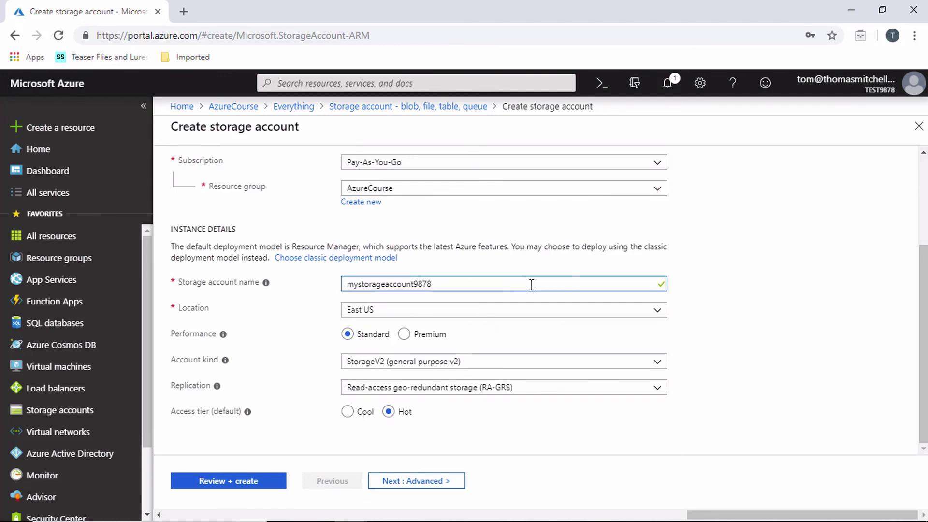
Set the storage account's location to West US 2.
{"action": "left_click", "coordinate": [657, 312]}
{"action": "scroll", "coordinate": [435, 401], "scroll_direction": "down", "scroll_amount": 5}
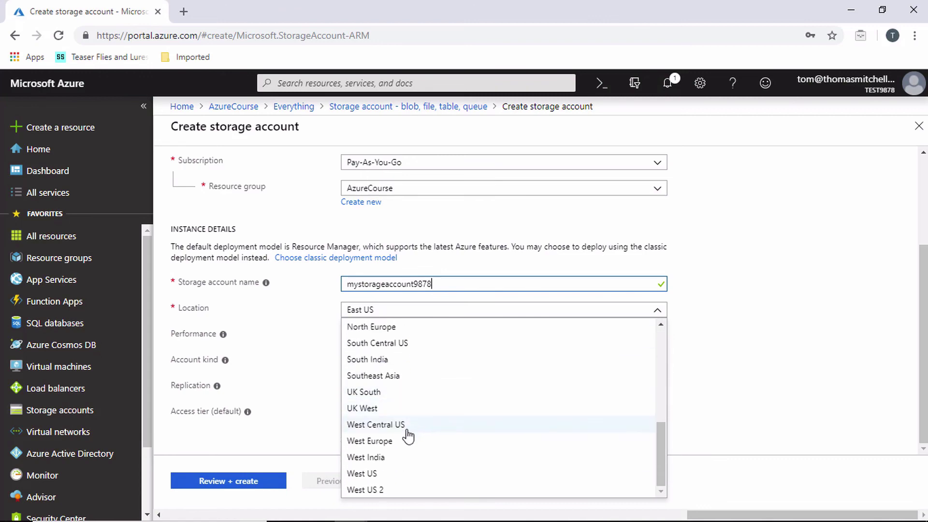
{"action": "left_click", "coordinate": [380, 489]}
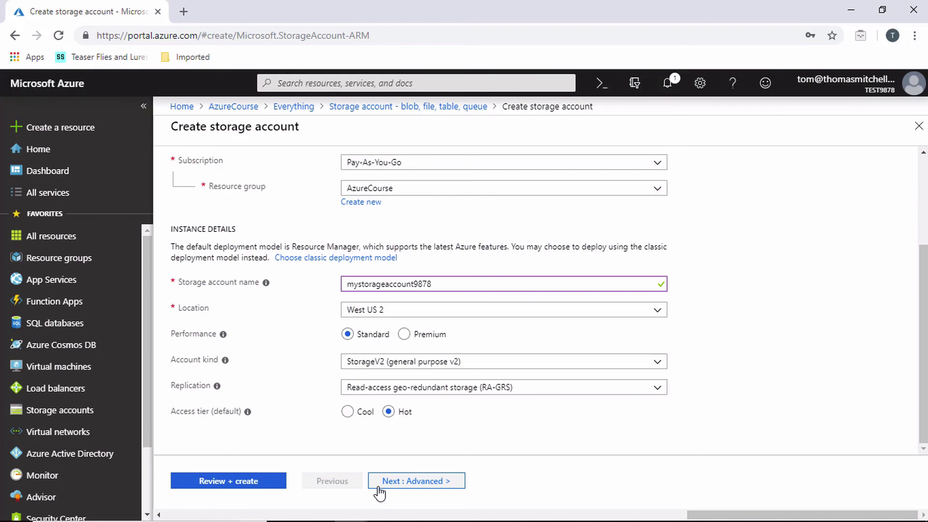
Enable the Data Lake Storage Gen2 hierarchical namespace in the storage account's advanced settings.
{"action": "left_click", "coordinate": [421, 481]}
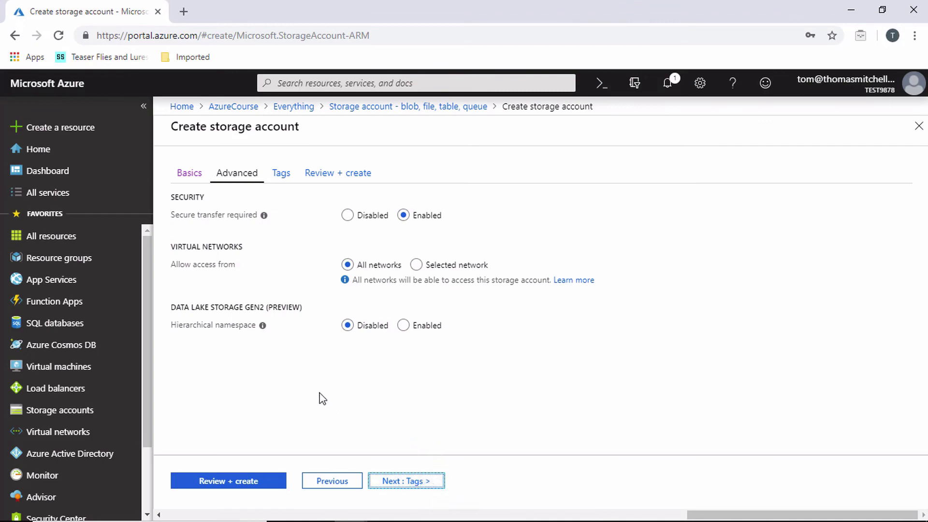
{"action": "mouse_move", "coordinate": [264, 330]}
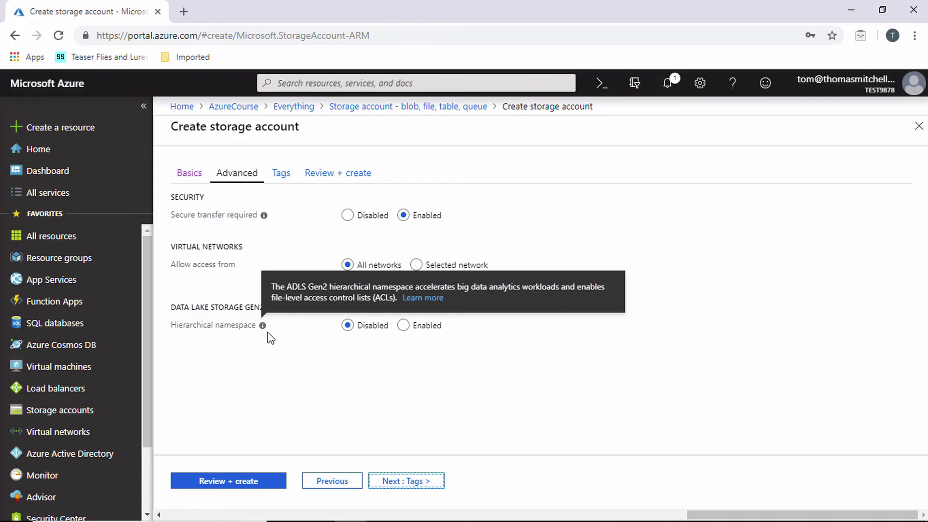
{"action": "left_click", "coordinate": [405, 329]}
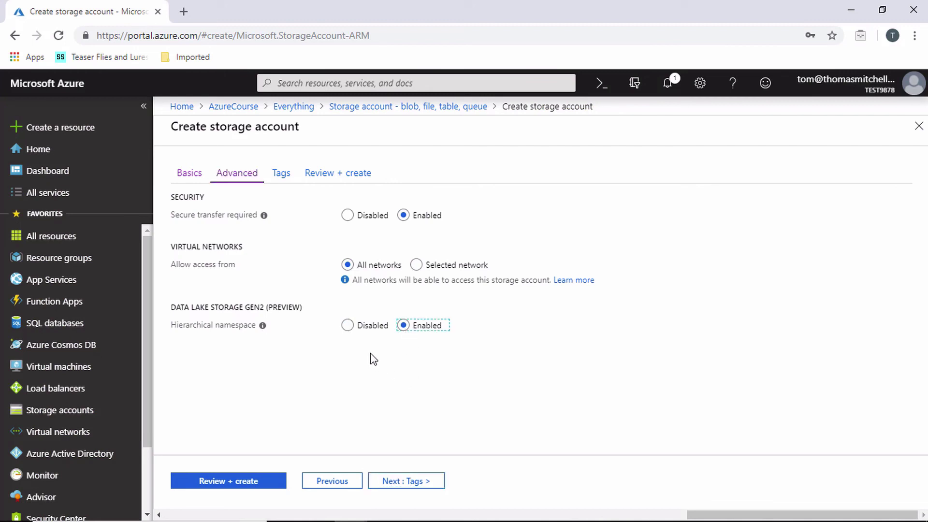
Review and create the storage account, and refresh its deployment status.
{"action": "left_click", "coordinate": [272, 483]}
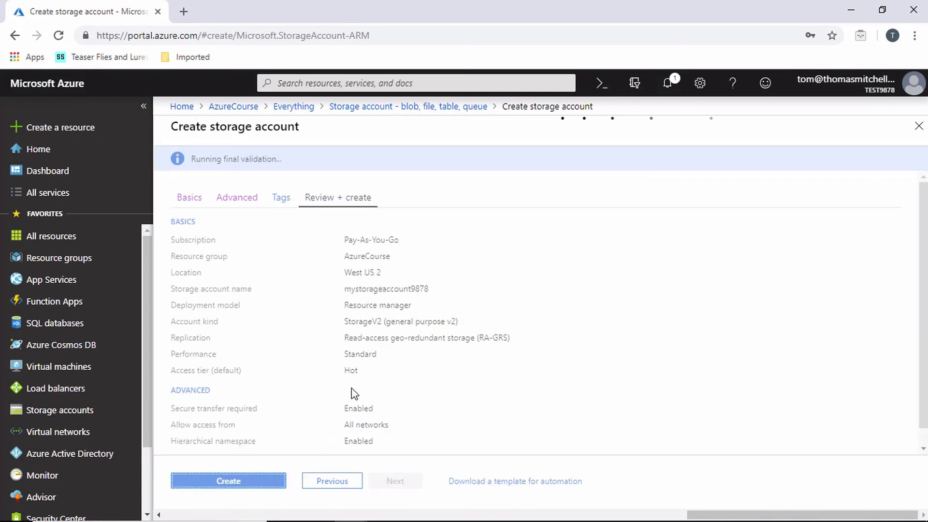
{"action": "left_click", "coordinate": [266, 483]}
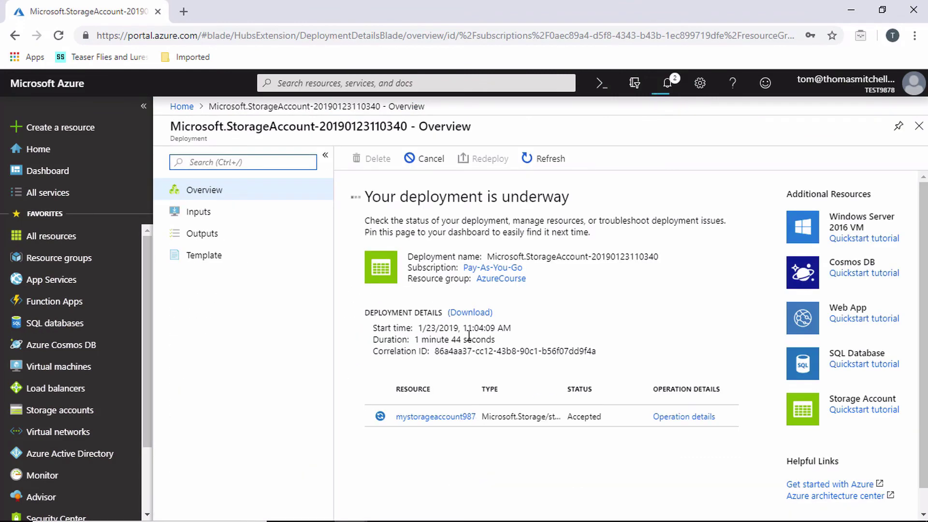
{"action": "left_click", "coordinate": [544, 158]}
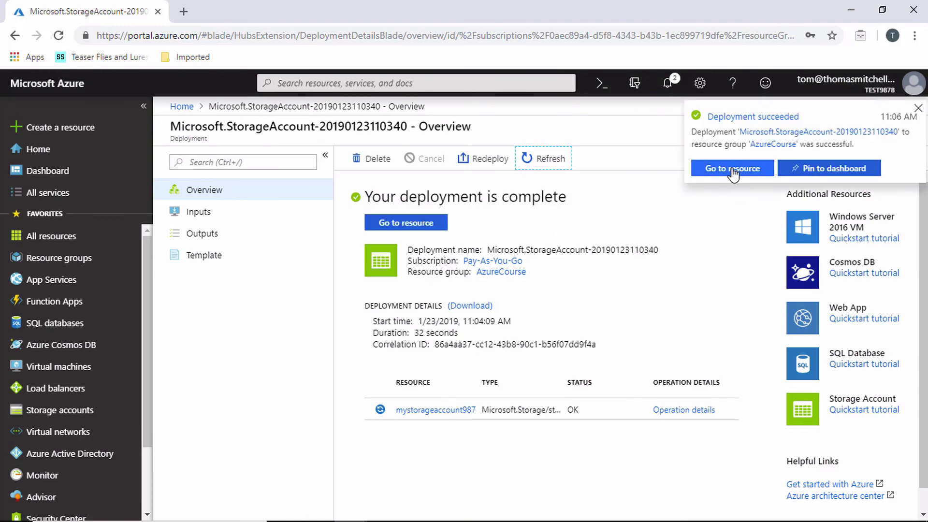
Open the deployed storage account and view its Data Lake Gen2 file systems page.
{"action": "left_click", "coordinate": [733, 169]}
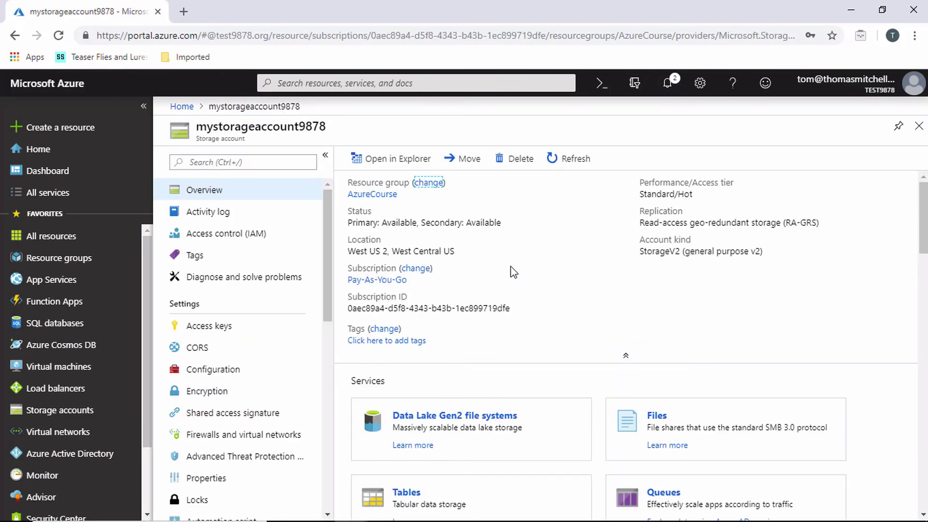
{"action": "scroll", "coordinate": [485, 365], "scroll_direction": "down", "scroll_amount": 2}
{"action": "left_click", "coordinate": [487, 367]}
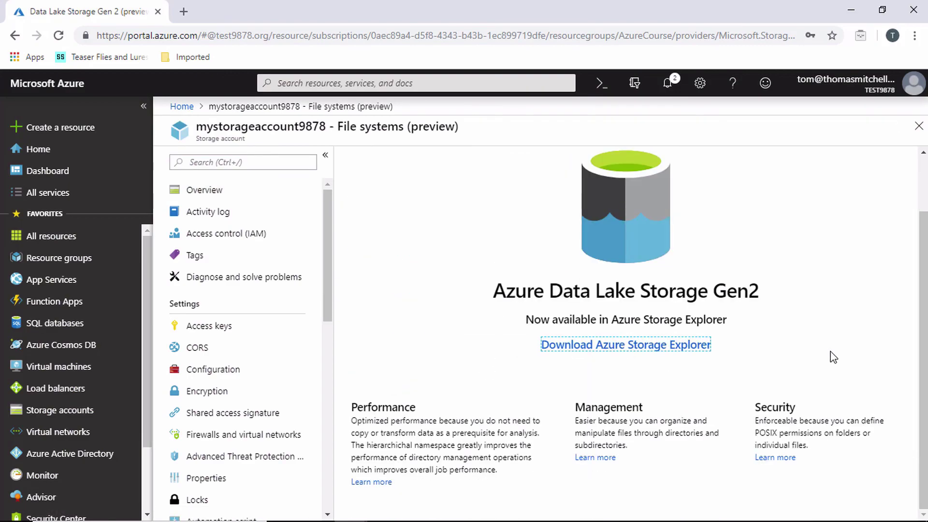
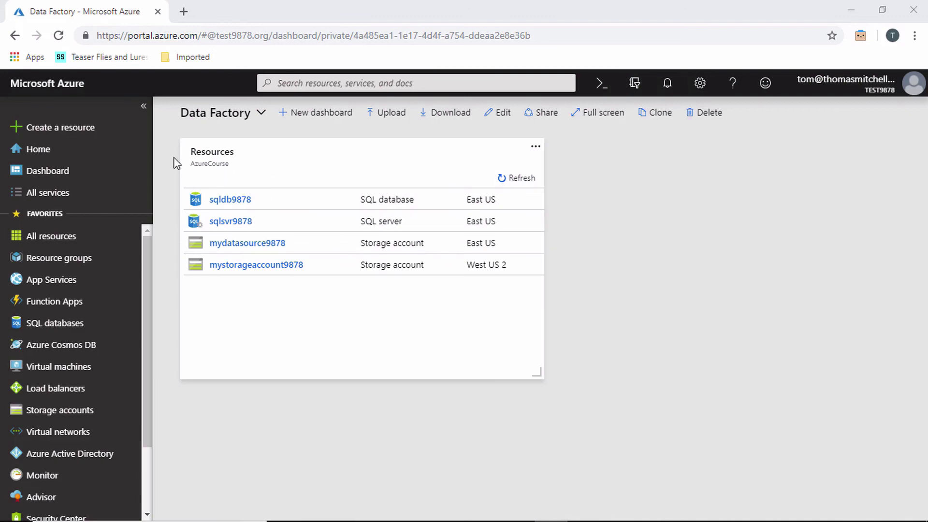
Start creating a new Data Factory resource from the Analytics category of the Marketplace.
{"action": "left_click", "coordinate": [70, 130]}
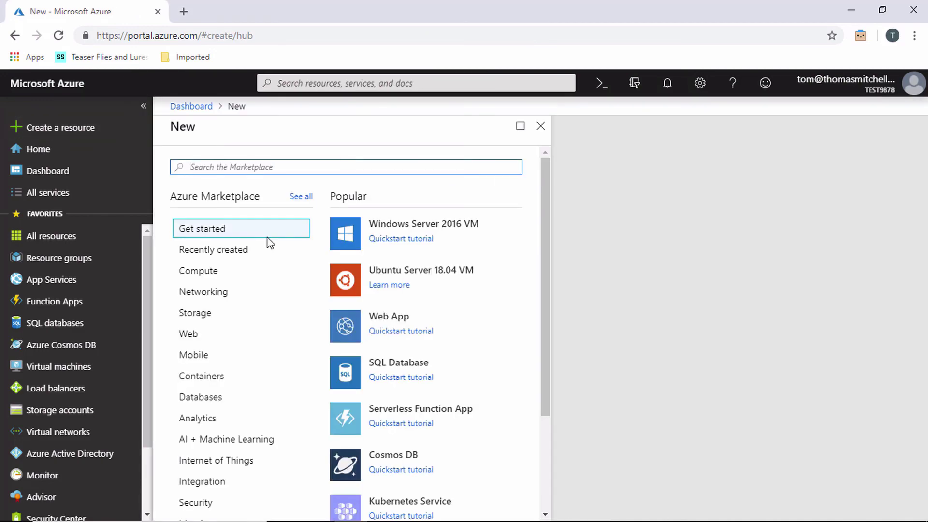
{"action": "left_click", "coordinate": [210, 428]}
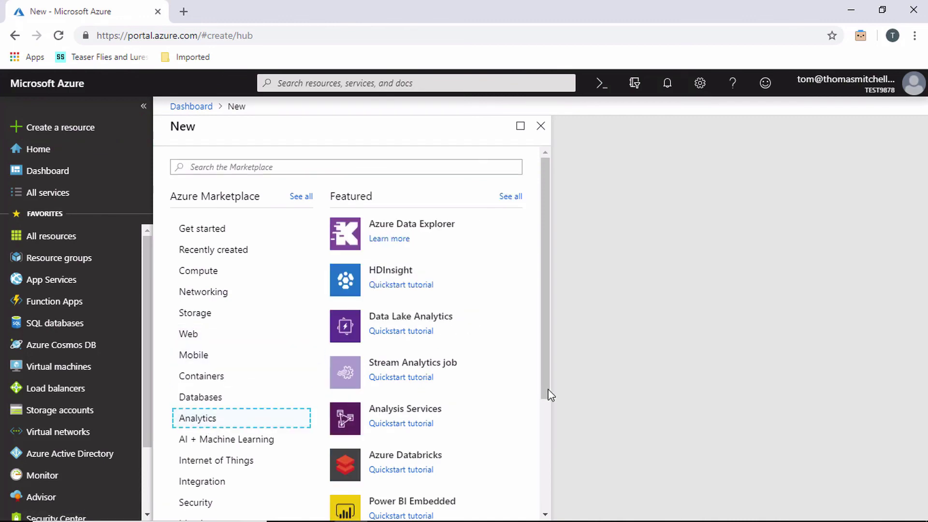
{"action": "scroll", "coordinate": [541, 437], "scroll_direction": "down", "scroll_amount": 4}
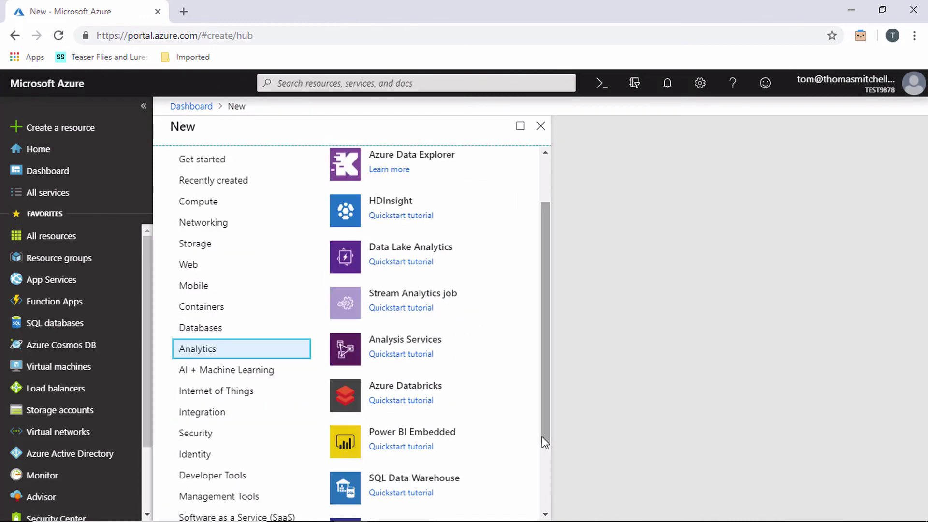
{"action": "left_click", "coordinate": [348, 471]}
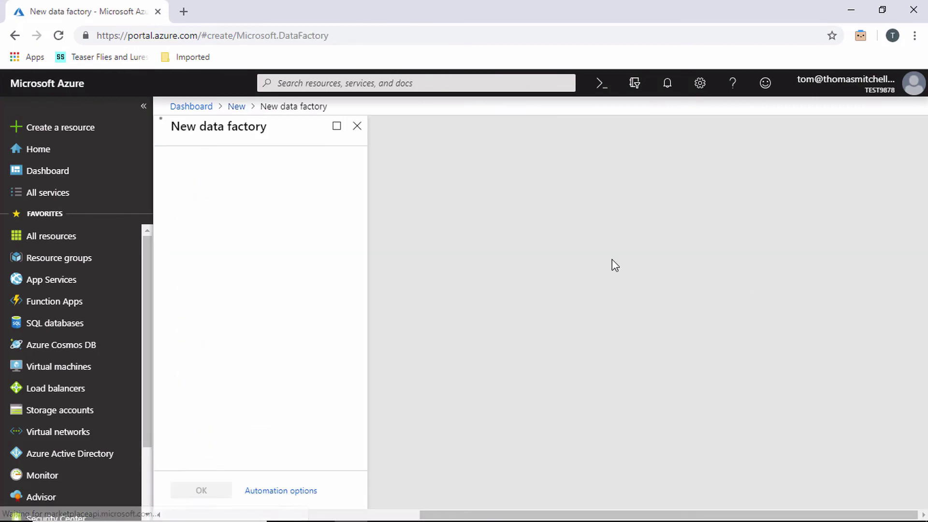
Name the new data factory MyDataFactory9878.
{"action": "left_click", "coordinate": [260, 180]}
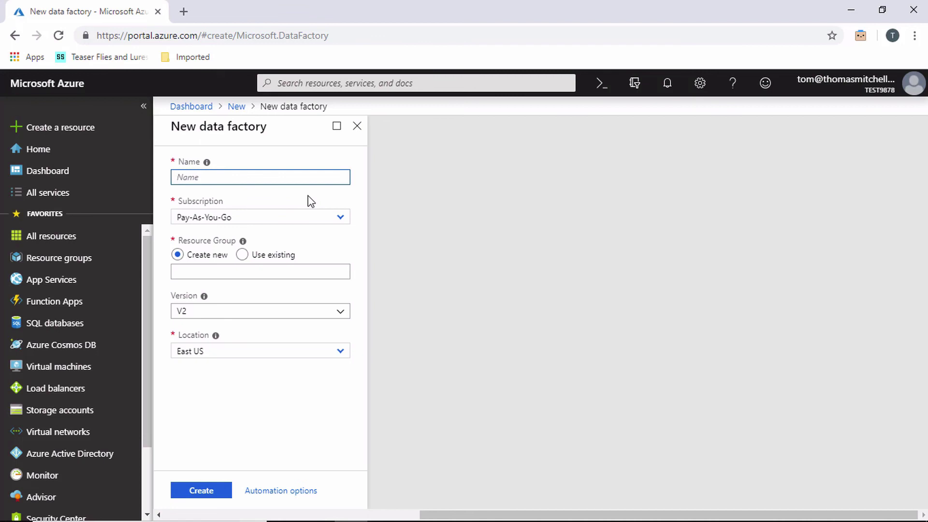
{"action": "left_click", "coordinate": [303, 177]}
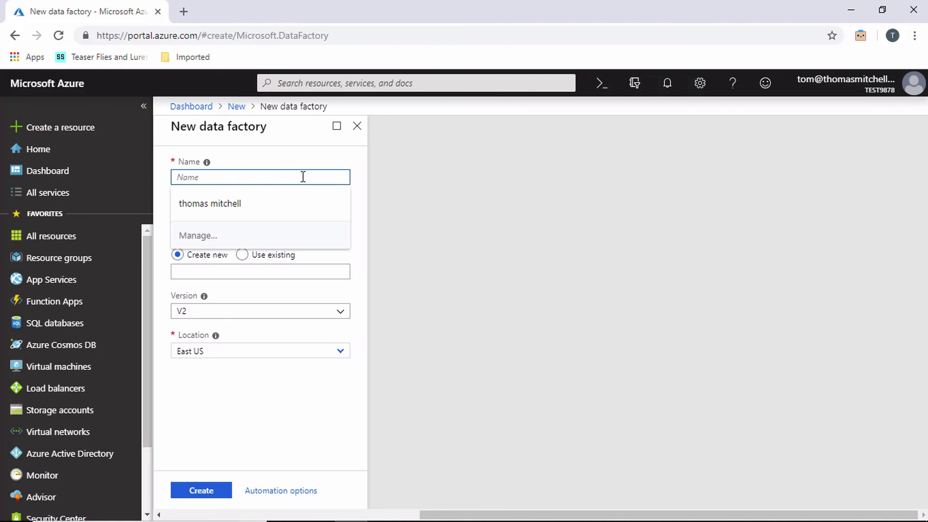
{"action": "type", "text": "My"}
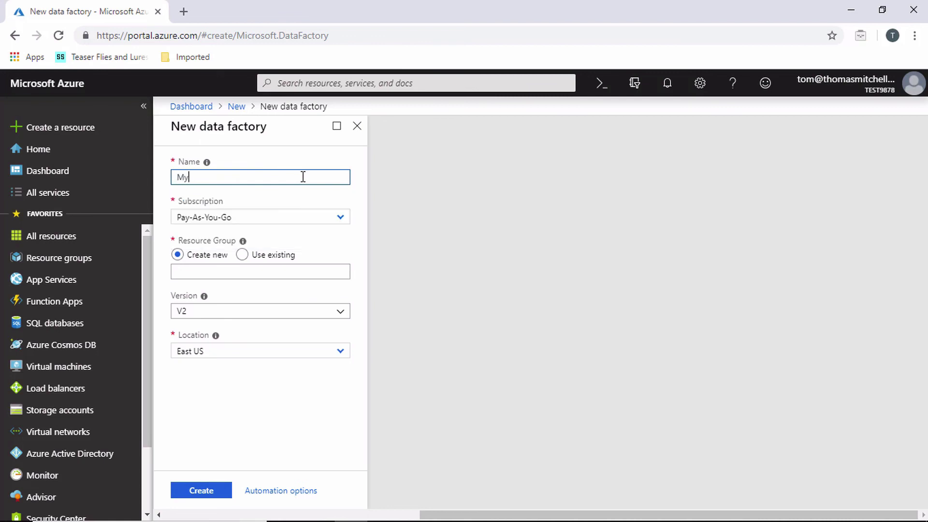
{"action": "type", "text": "DataFactory9878"}
{"action": "key", "text": "Tab"}
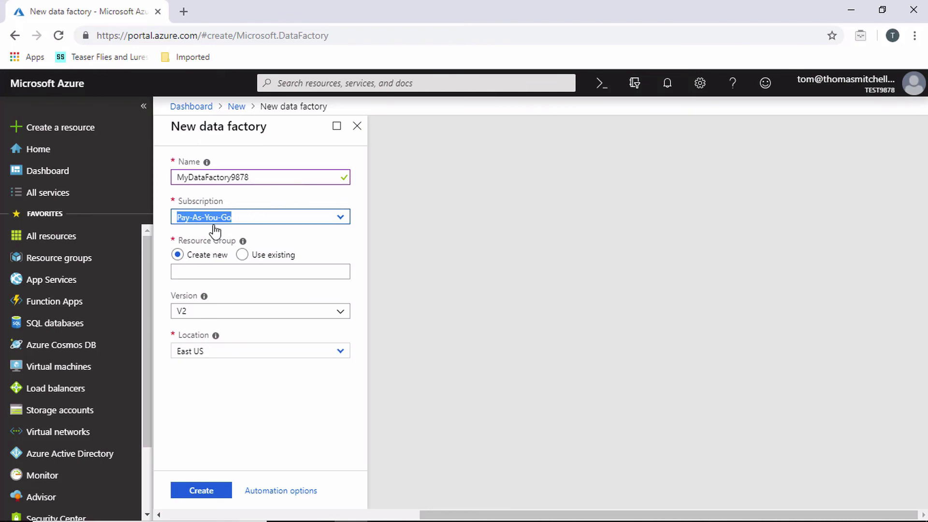
Place the data factory in the existing AzureCourse resource group.
{"action": "left_click", "coordinate": [243, 255]}
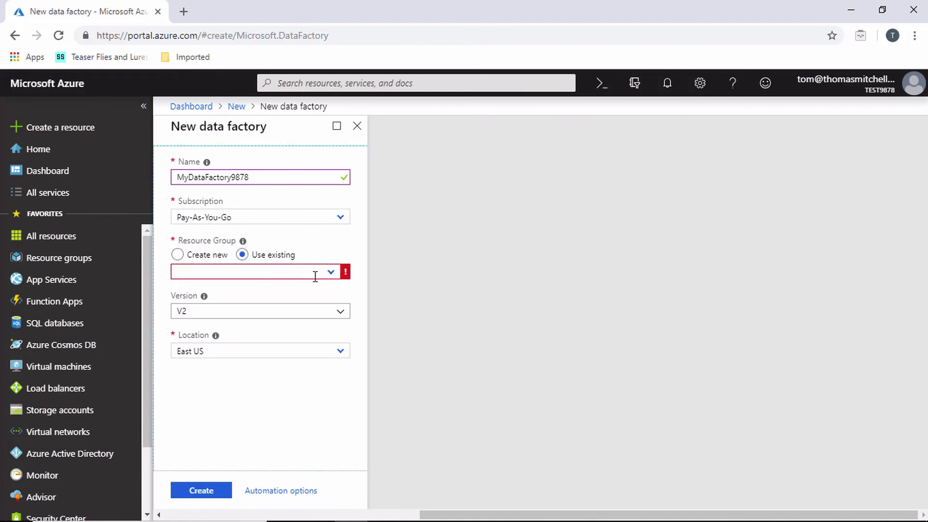
{"action": "left_click", "coordinate": [315, 277]}
{"action": "left_click", "coordinate": [230, 309]}
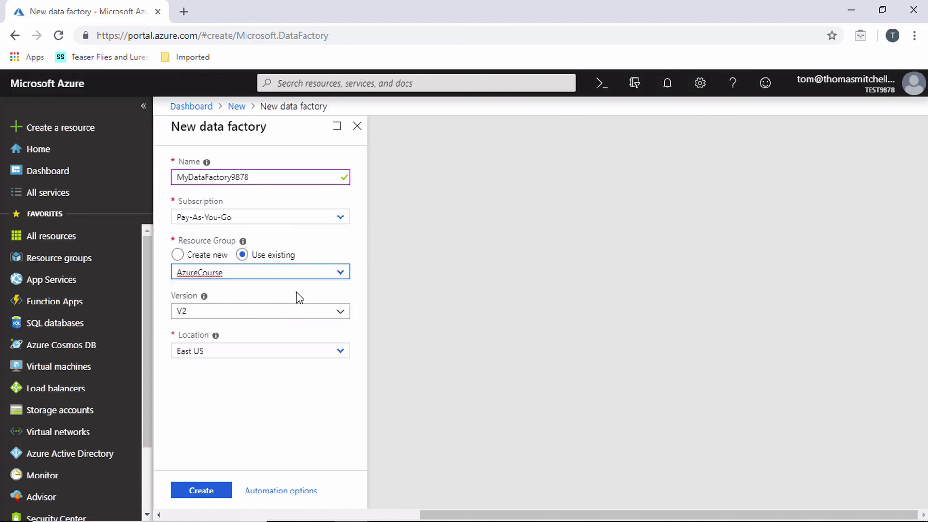
Review the available data factory versions and select V2.
{"action": "left_click", "coordinate": [338, 312]}
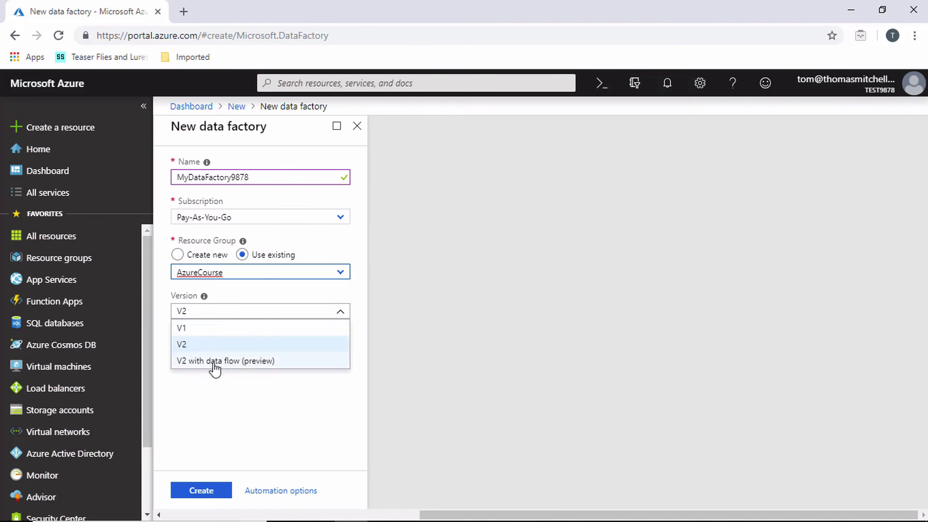
{"action": "left_click", "coordinate": [218, 314]}
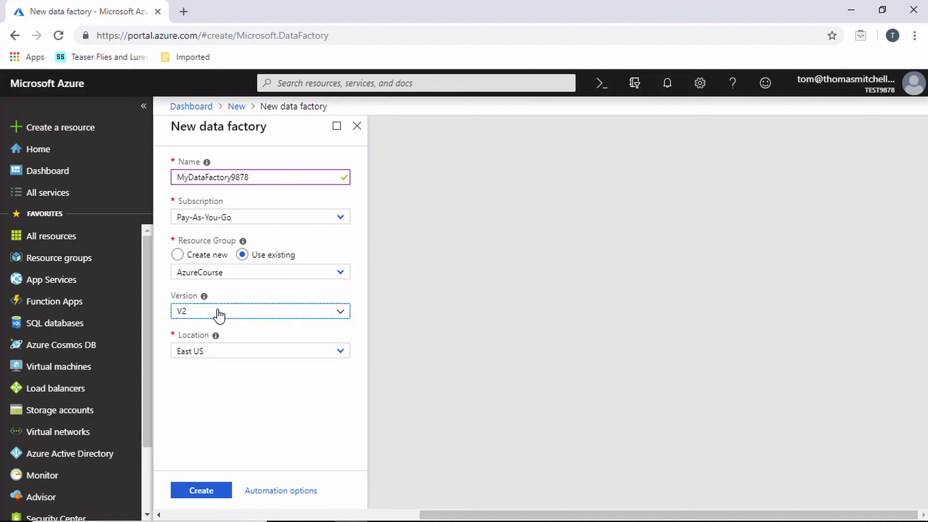
{"action": "left_click", "coordinate": [342, 313]}
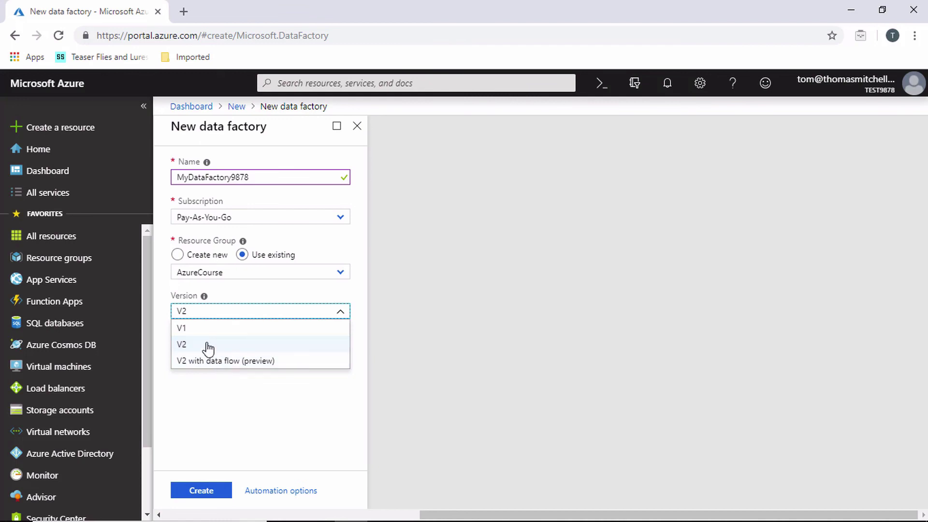
{"action": "left_click", "coordinate": [208, 347]}
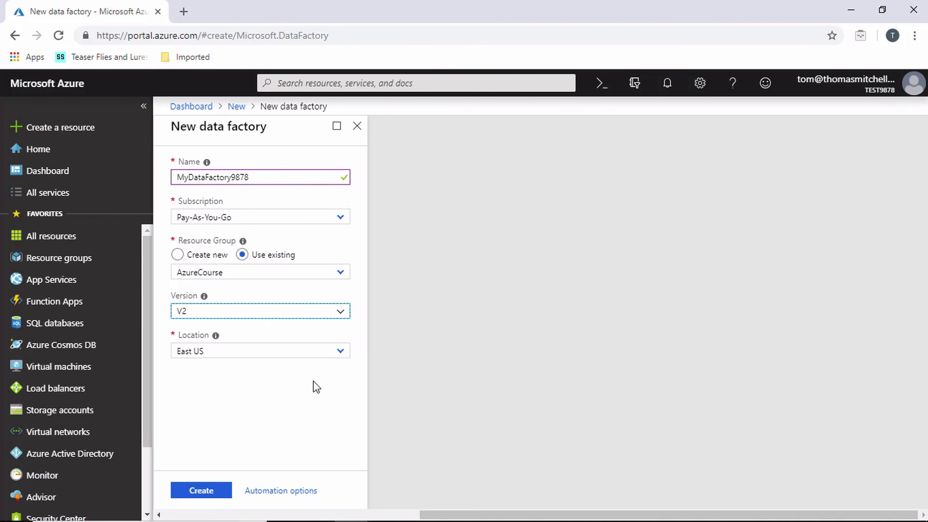
Set the data factory's location to East US and create it.
{"action": "left_click", "coordinate": [342, 355]}
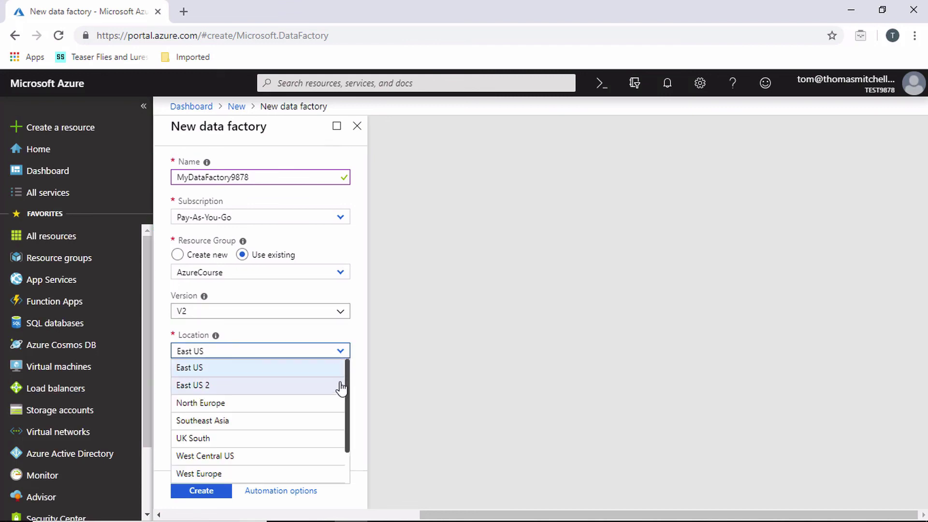
{"action": "mouse_move", "coordinate": [348, 391]}
{"action": "left_mouse_down"}
{"action": "mouse_move", "coordinate": [350, 423]}
{"action": "mouse_move", "coordinate": [347, 373]}
{"action": "left_mouse_up"}
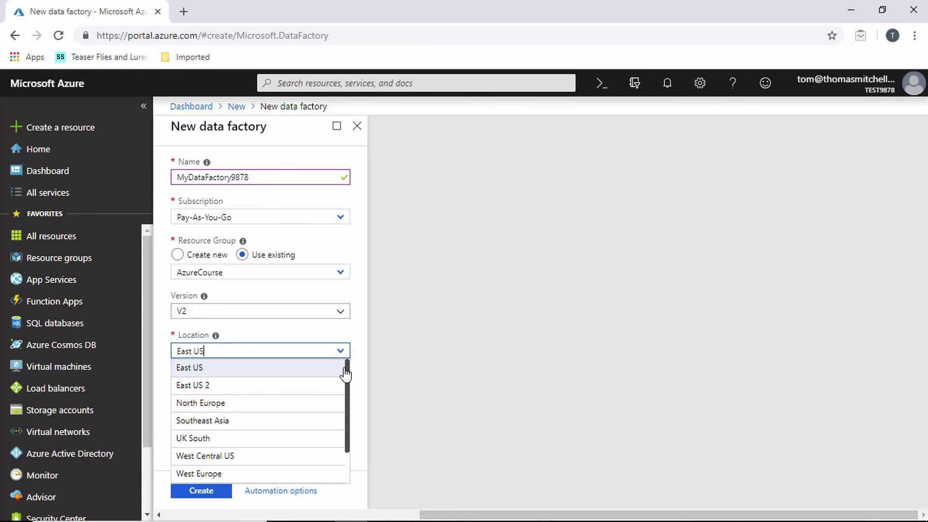
{"action": "left_click", "coordinate": [222, 372]}
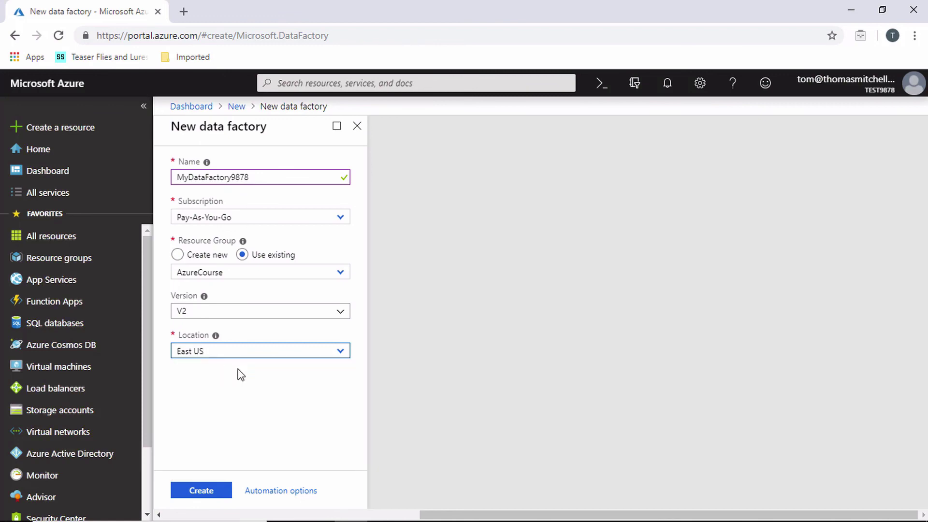
{"action": "left_click", "coordinate": [216, 493]}
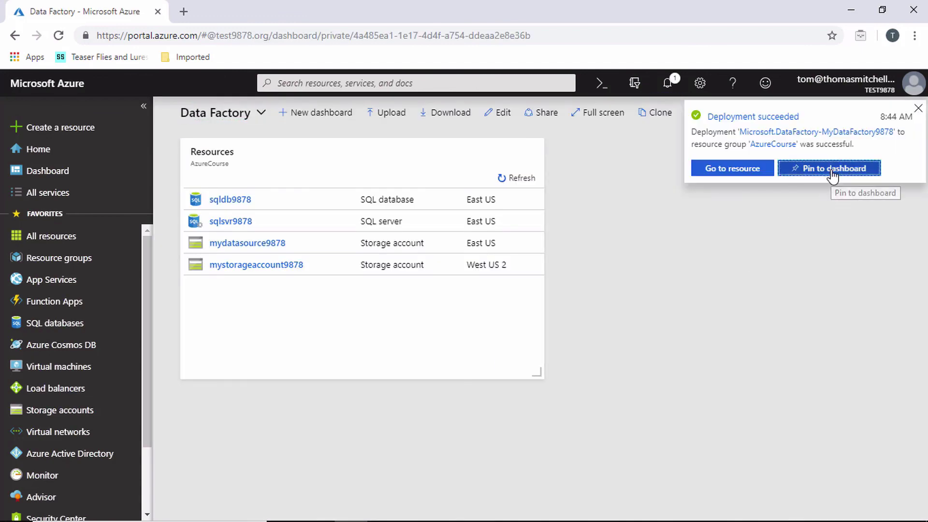
Pin the deployed data factory to the dashboard and open its Author & Monitor environment.
{"action": "left_click", "coordinate": [780, 173]}
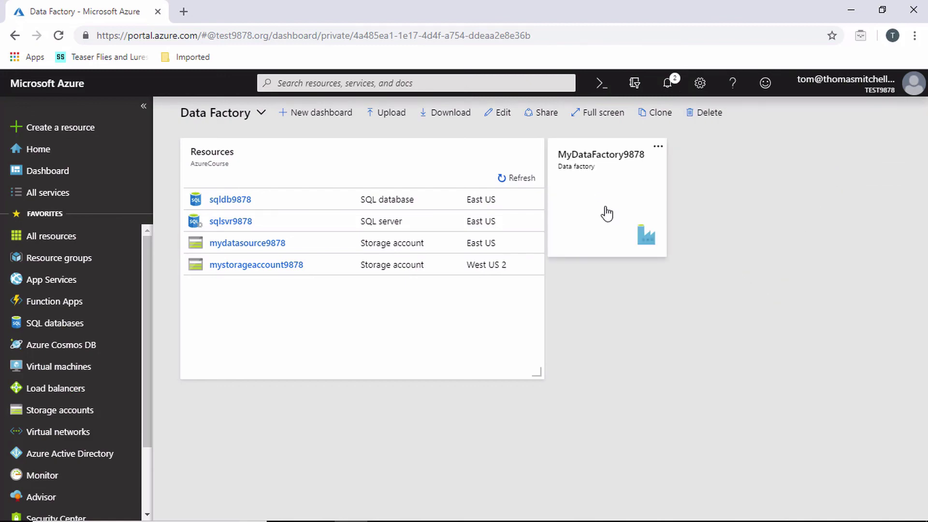
{"action": "left_click", "coordinate": [606, 212]}
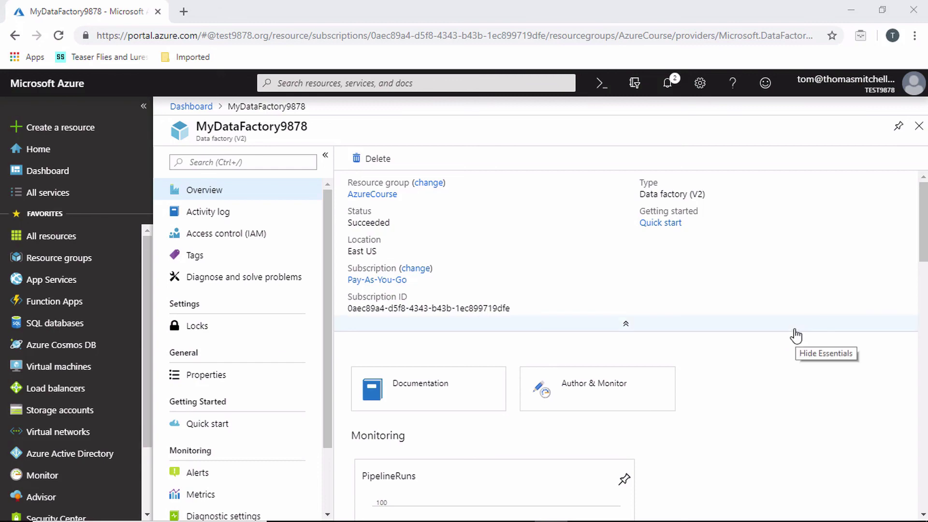
{"action": "left_click", "coordinate": [579, 394]}
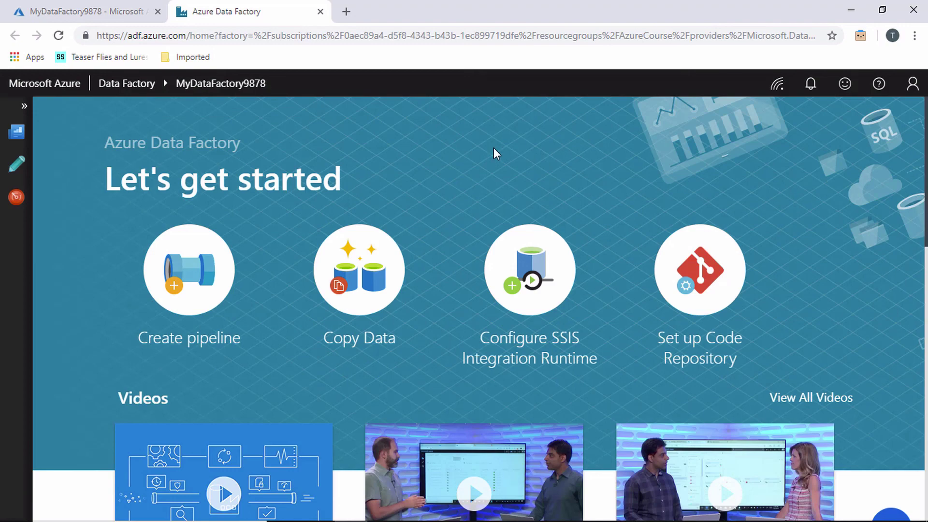
Create a new pipeline in the data factory and name it CopyFromBlobtoSQL.
{"action": "scroll", "coordinate": [494, 147], "scroll_direction": "down", "scroll_amount": 8}
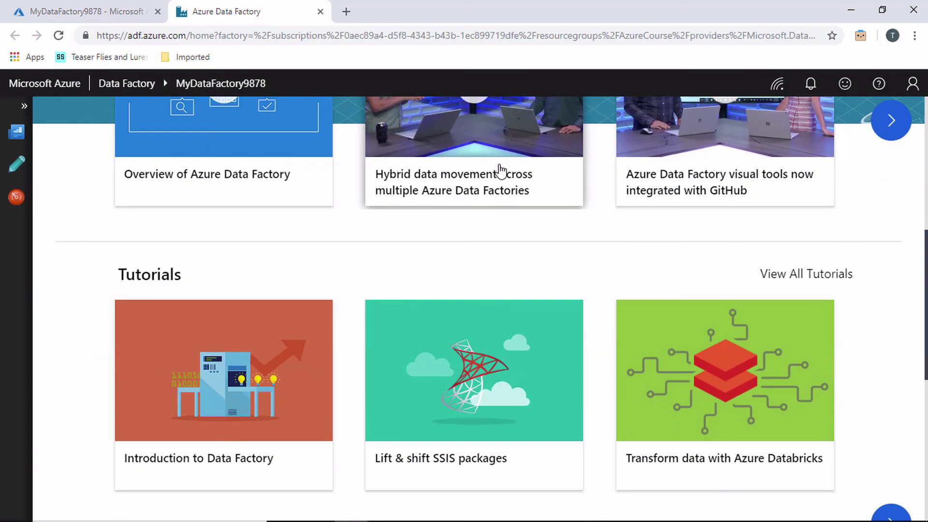
{"action": "scroll", "coordinate": [500, 170], "scroll_direction": "down", "scroll_amount": 6}
{"action": "scroll", "coordinate": [506, 207], "scroll_direction": "up", "scroll_amount": 15}
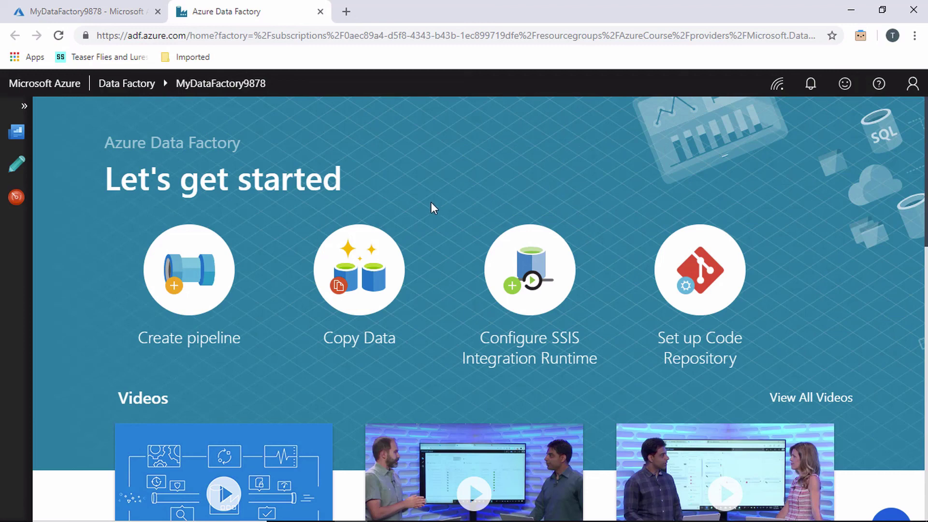
{"action": "left_click", "coordinate": [195, 281]}
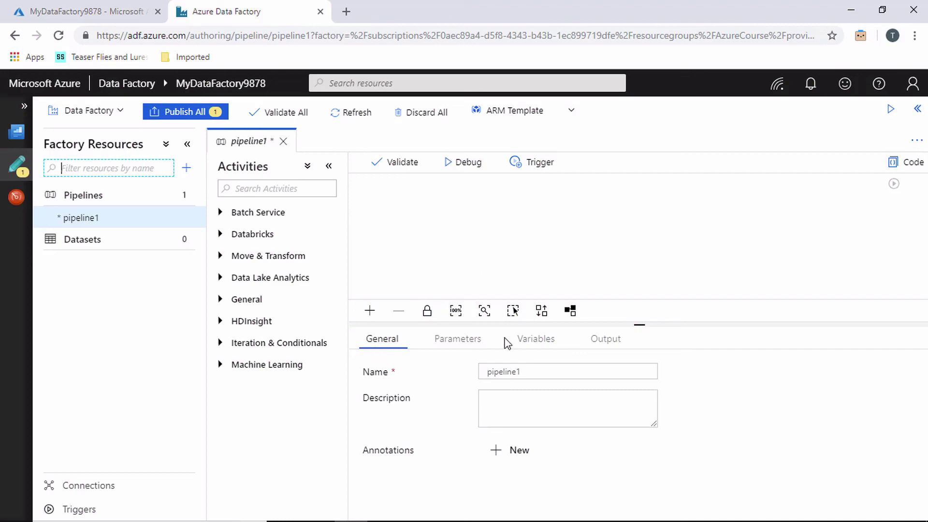
{"action": "double_click", "coordinate": [530, 367]}
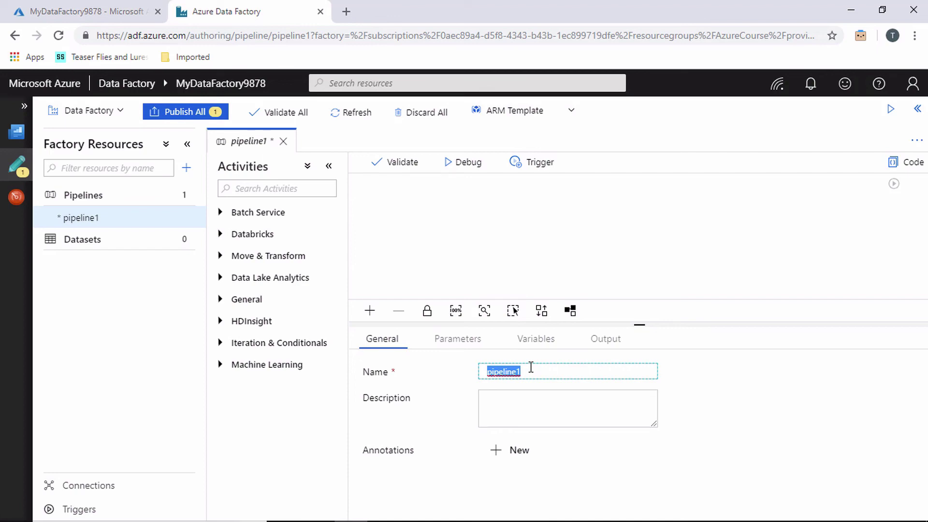
{"action": "type", "text": "CopyFrom"}
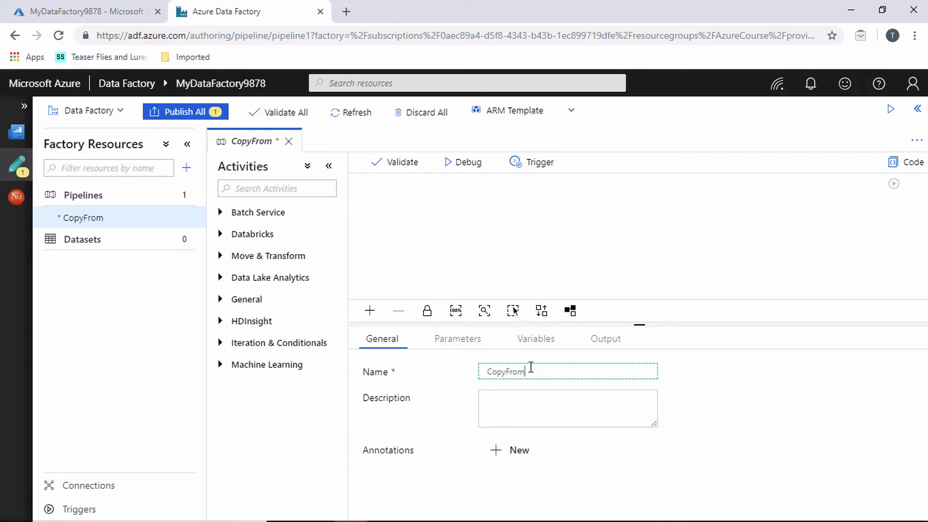
{"action": "type", "text": "BlobtoSQL"}
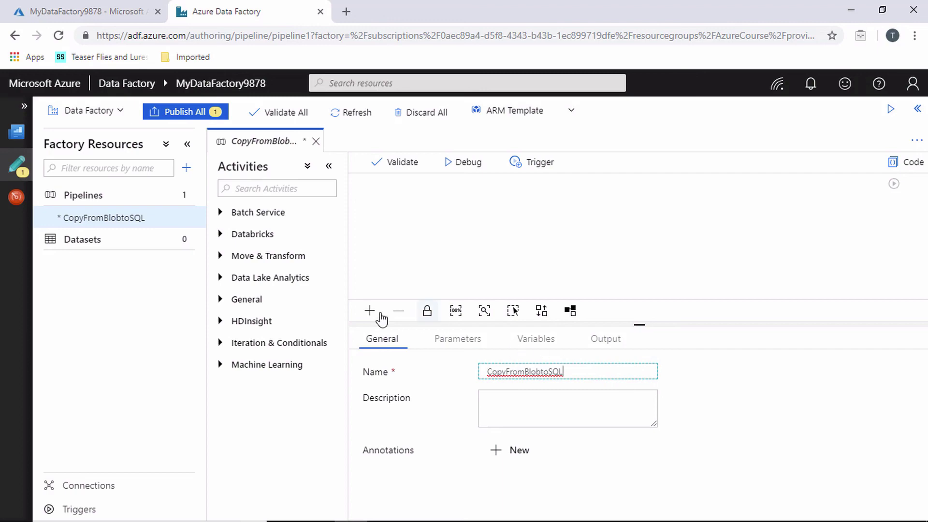
Add a Copy Data activity from Move & Transform to the pipeline and name it ActivityBlobToSQL.
{"action": "left_click", "coordinate": [221, 256]}
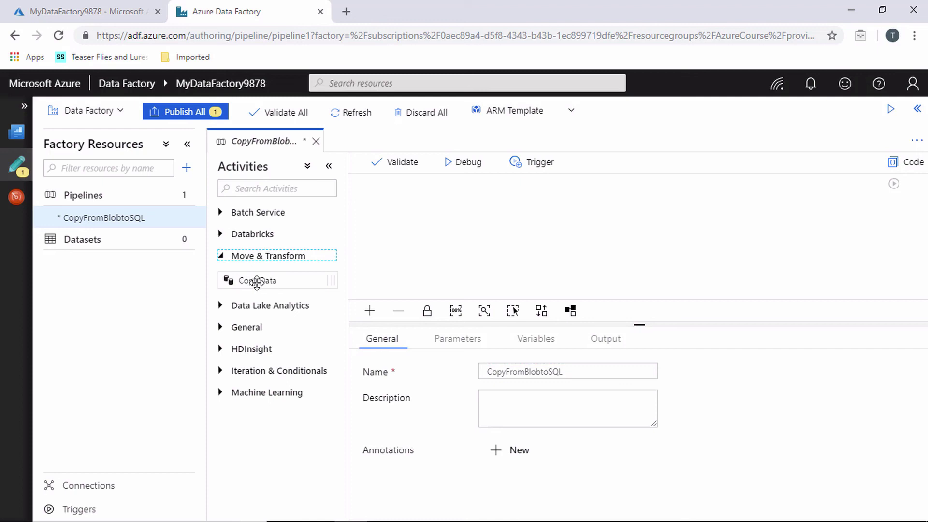
{"action": "left_click_drag", "start_coordinate": [257, 282], "coordinate": [459, 220]}
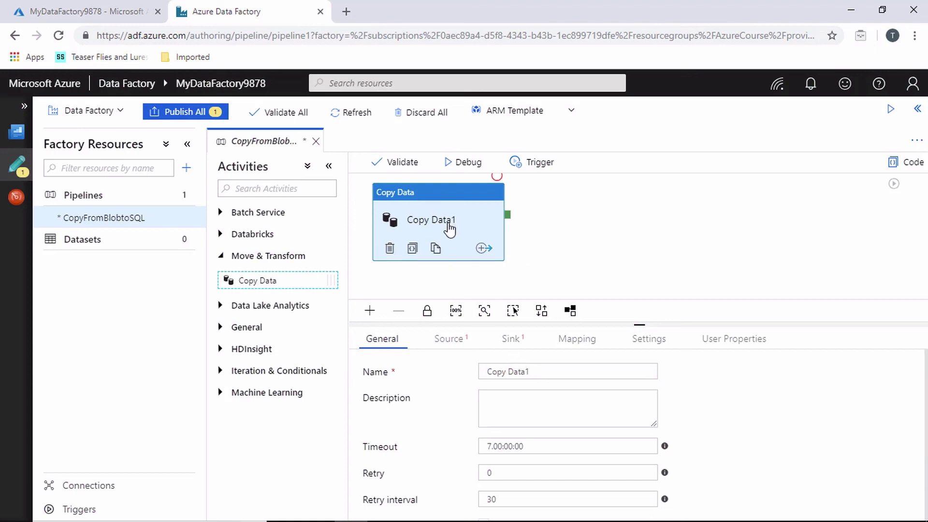
{"action": "triple_click", "coordinate": [542, 372]}
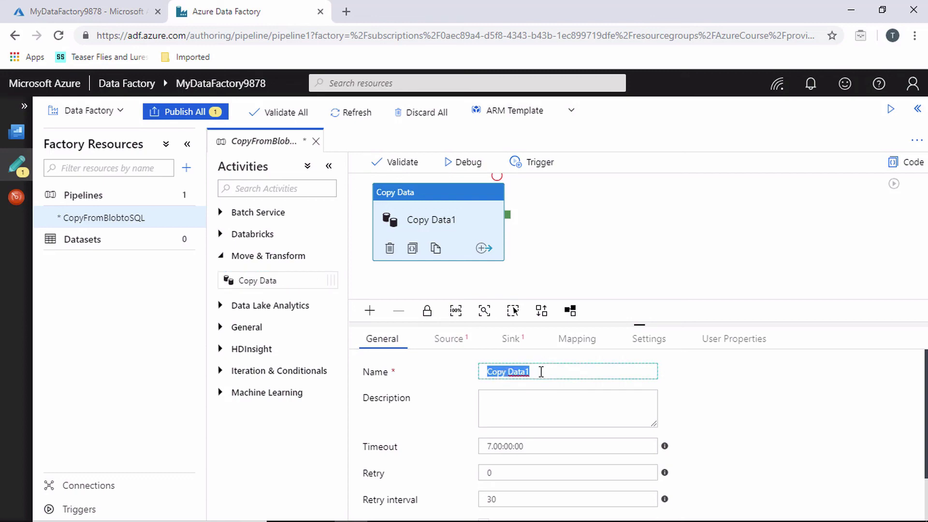
{"action": "type", "text": "Activity"}
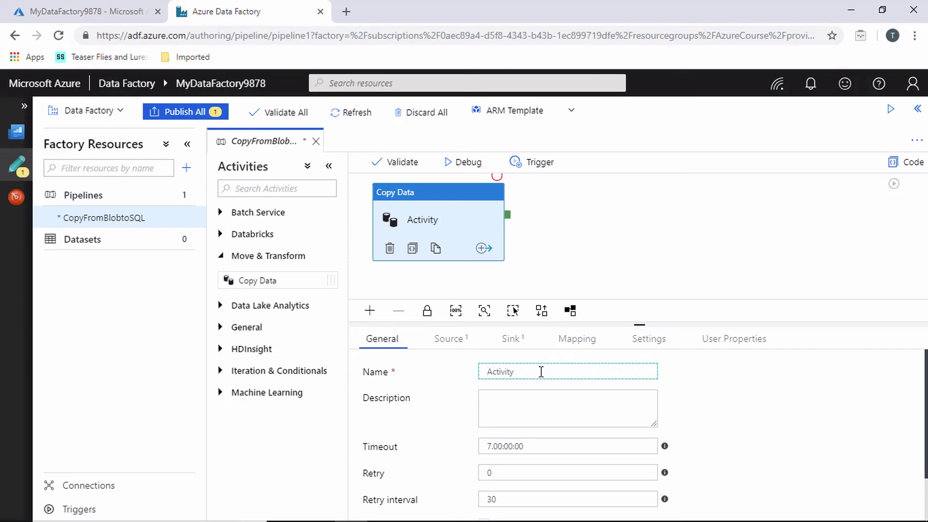
{"action": "type", "text": "BlobToSQL"}
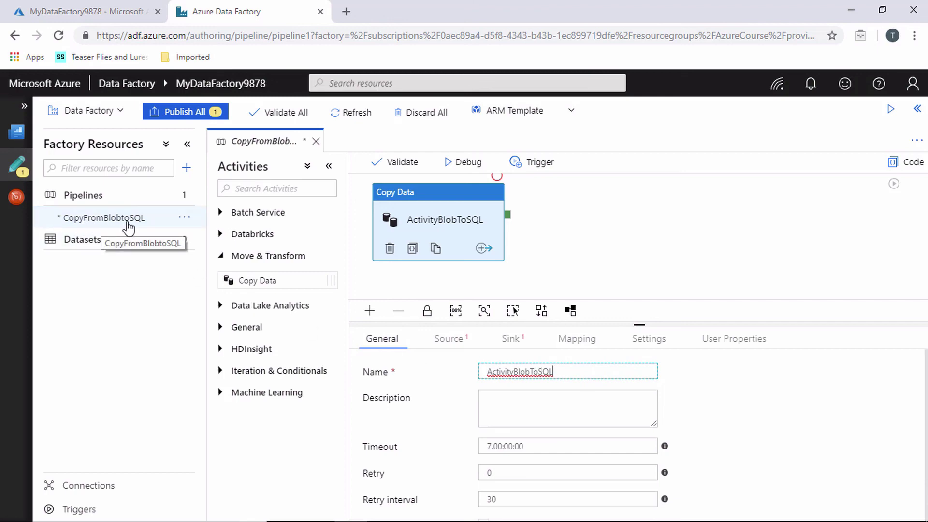
{"action": "left_click", "coordinate": [80, 224]}
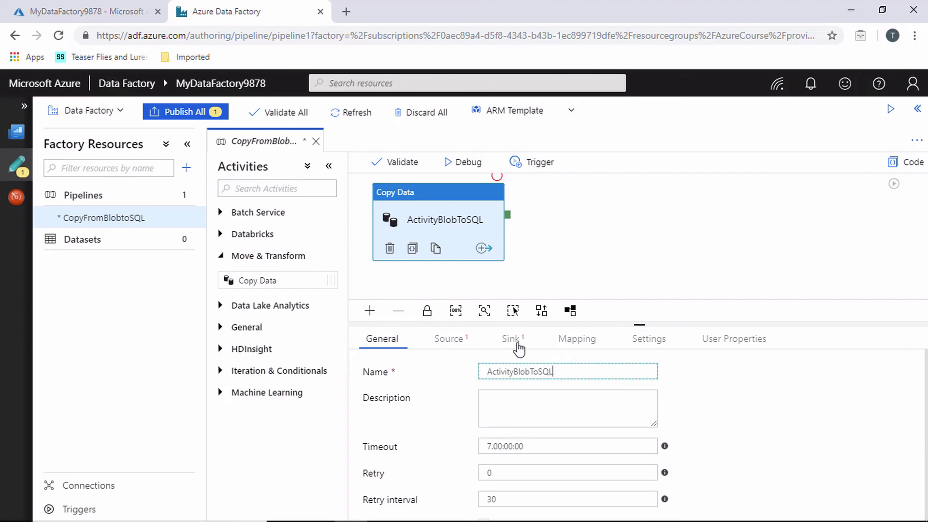
Create an Azure Blob Storage dataset as the copy activity's source and name it SourceBlob.
{"action": "left_click", "coordinate": [457, 346]}
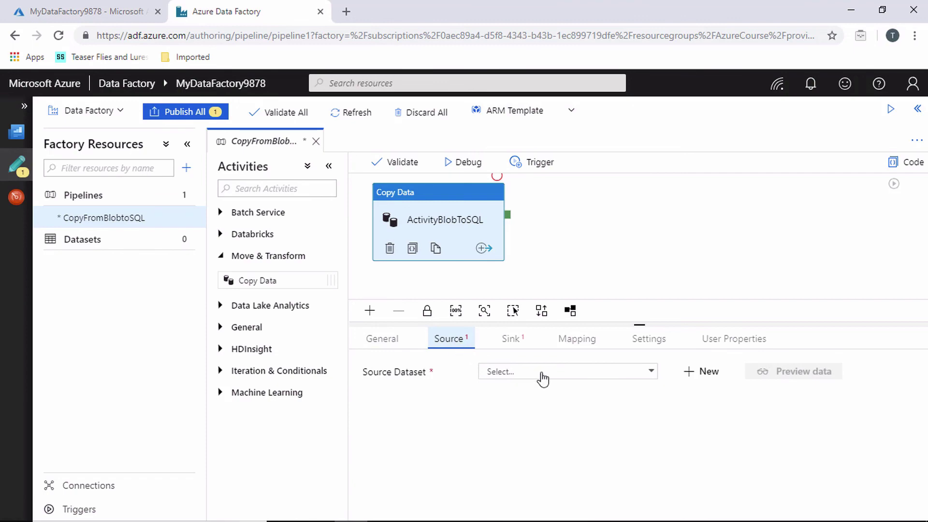
{"action": "left_click", "coordinate": [707, 372]}
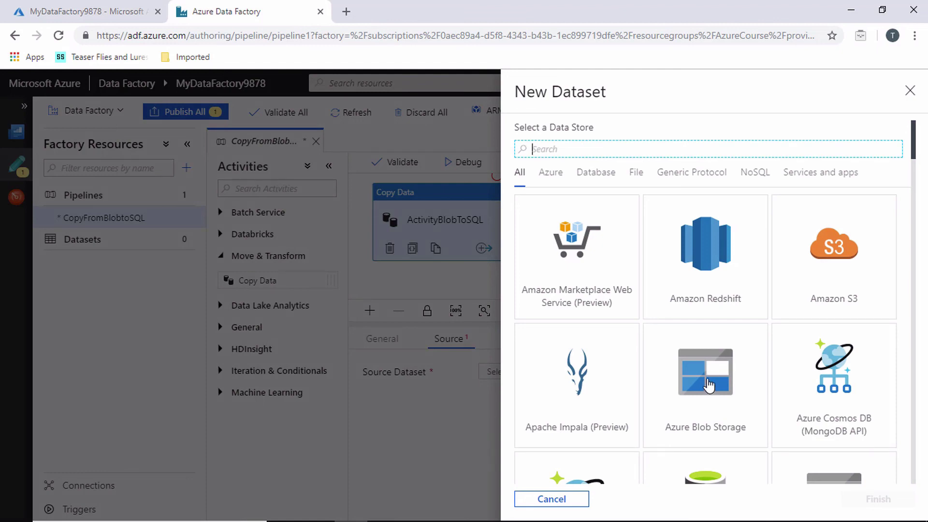
{"action": "left_click", "coordinate": [709, 388]}
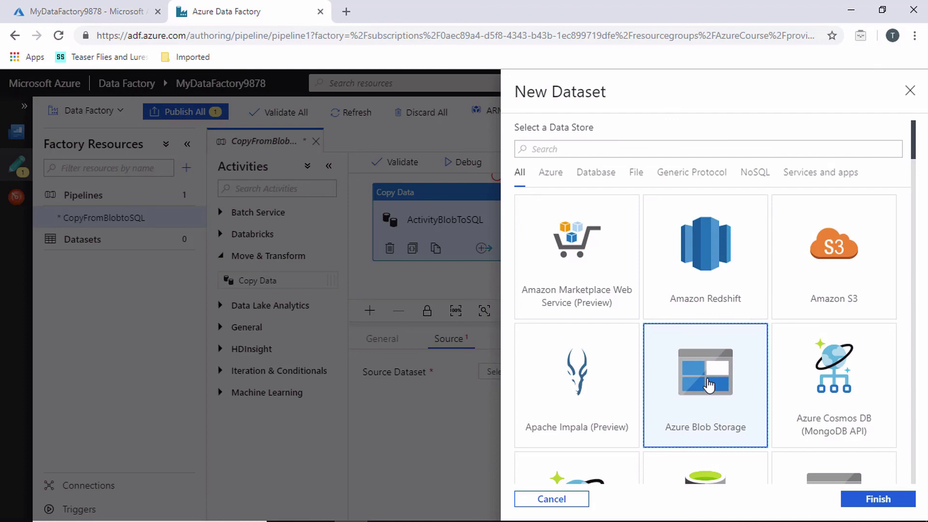
{"action": "left_click", "coordinate": [877, 503]}
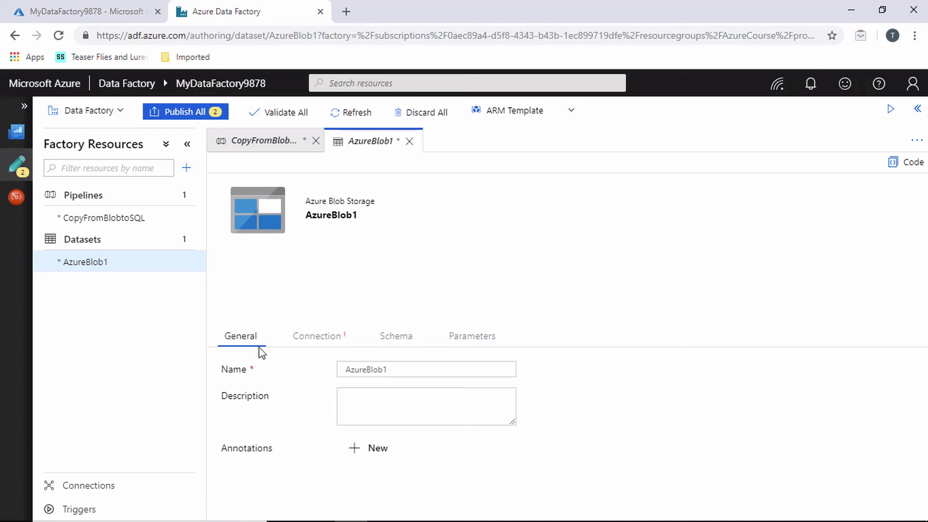
{"action": "double_click", "coordinate": [431, 374]}
{"action": "type", "text": "SourceBlob"}
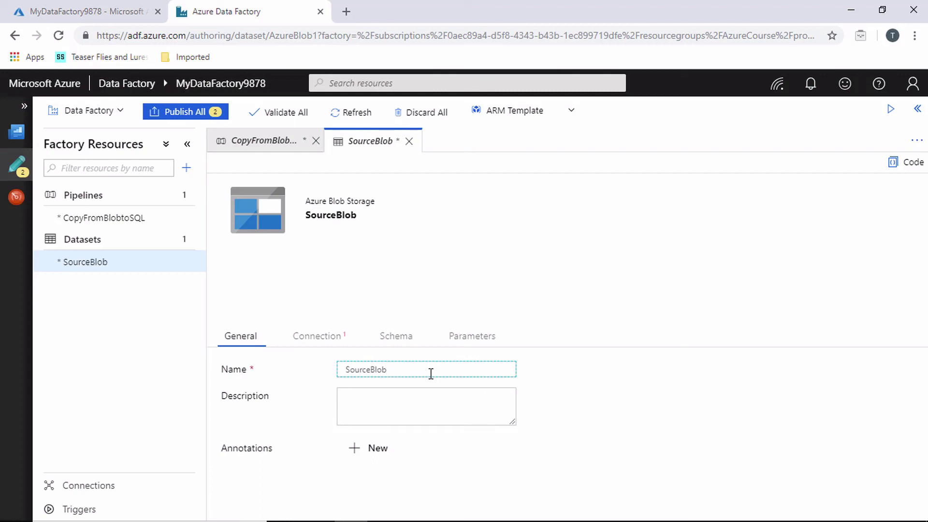
{"action": "key", "text": "Return"}
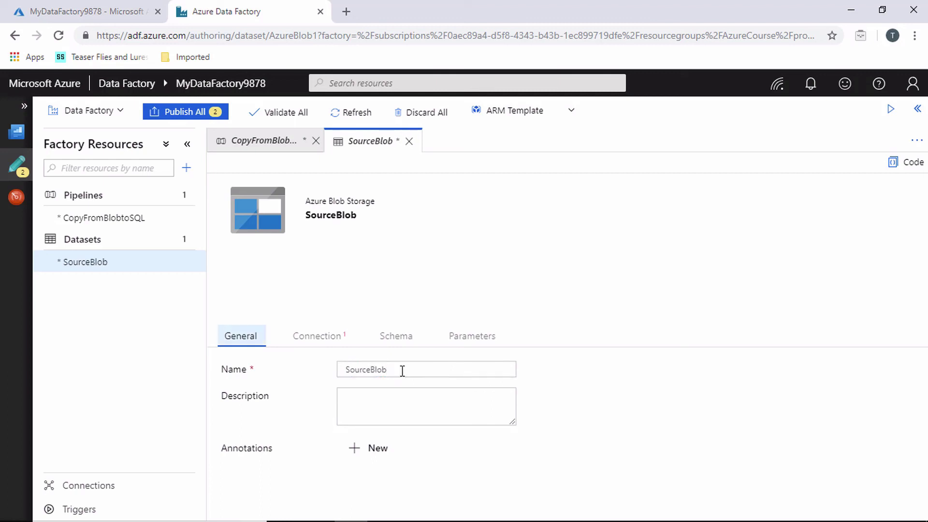
Set up a new linked service named MyLinkedService for the SourceBlob dataset, using the mydatasource9878 storage account.
{"action": "left_click", "coordinate": [321, 343]}
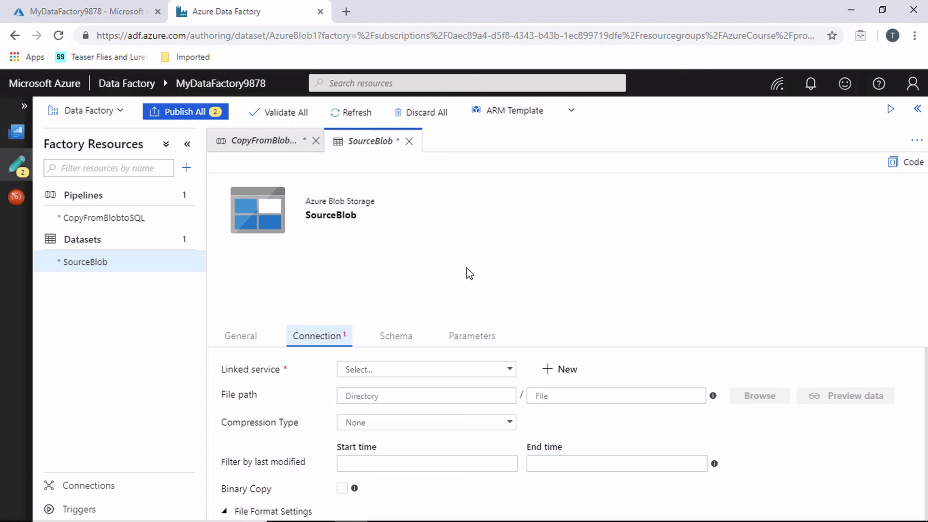
{"action": "left_click", "coordinate": [563, 370]}
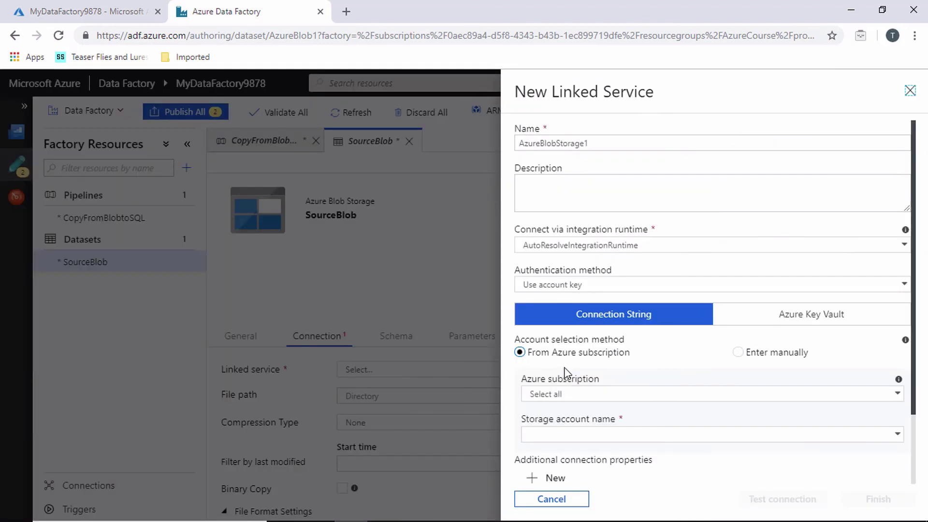
{"action": "double_click", "coordinate": [606, 143]}
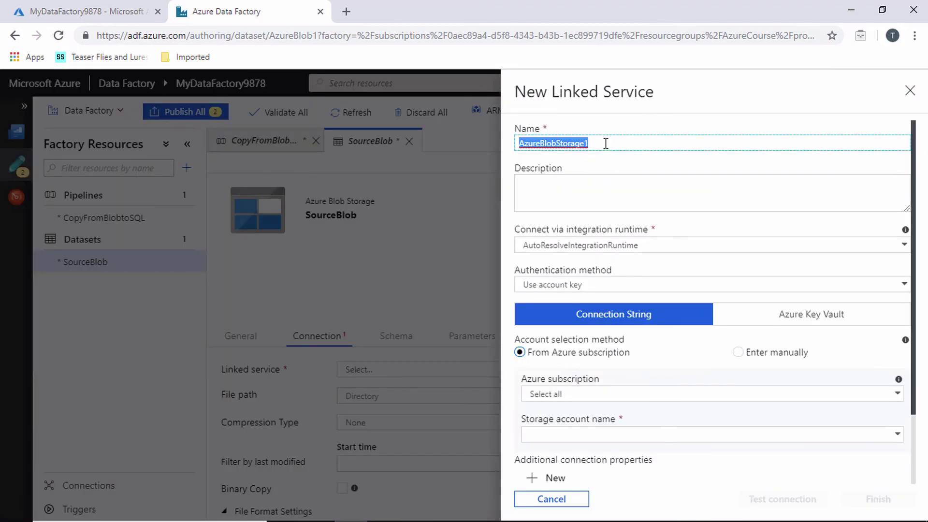
{"action": "type", "text": "My"}
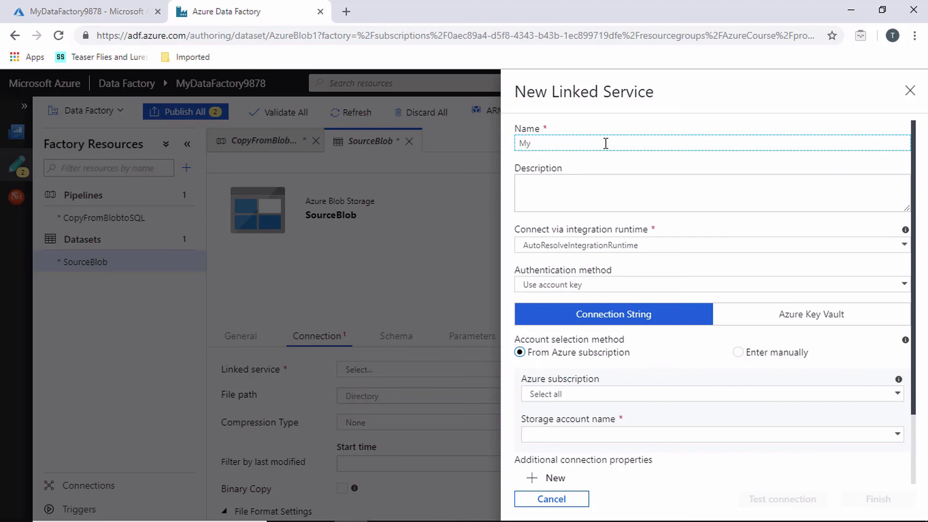
{"action": "type", "text": "LinkedService"}
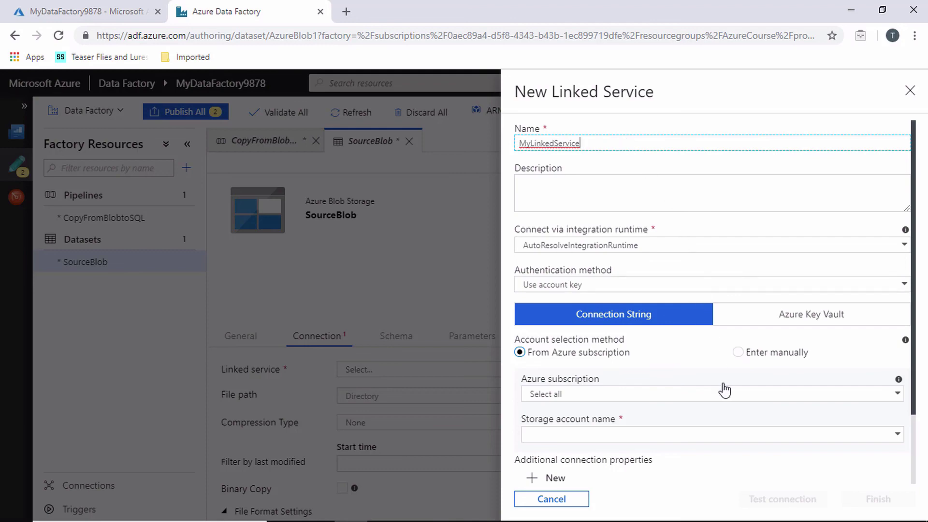
{"action": "left_click", "coordinate": [896, 434]}
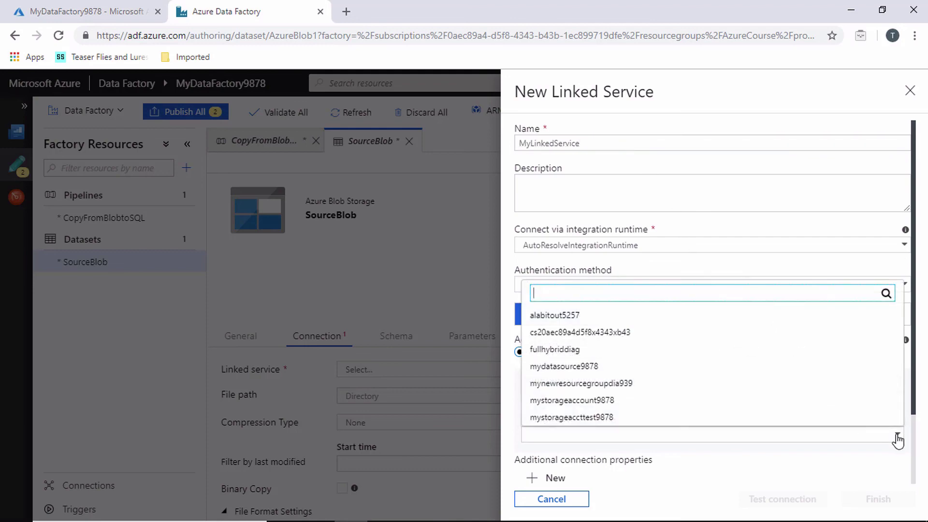
{"action": "left_click", "coordinate": [553, 368]}
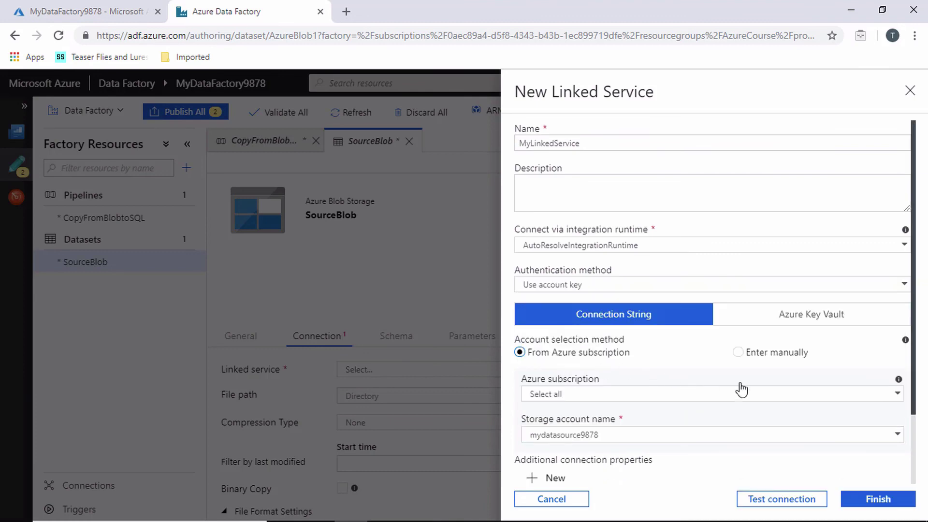
Test the linked service's connection to the storage account and finish creating the service.
{"action": "scroll", "coordinate": [916, 441], "scroll_direction": "down", "scroll_amount": 2}
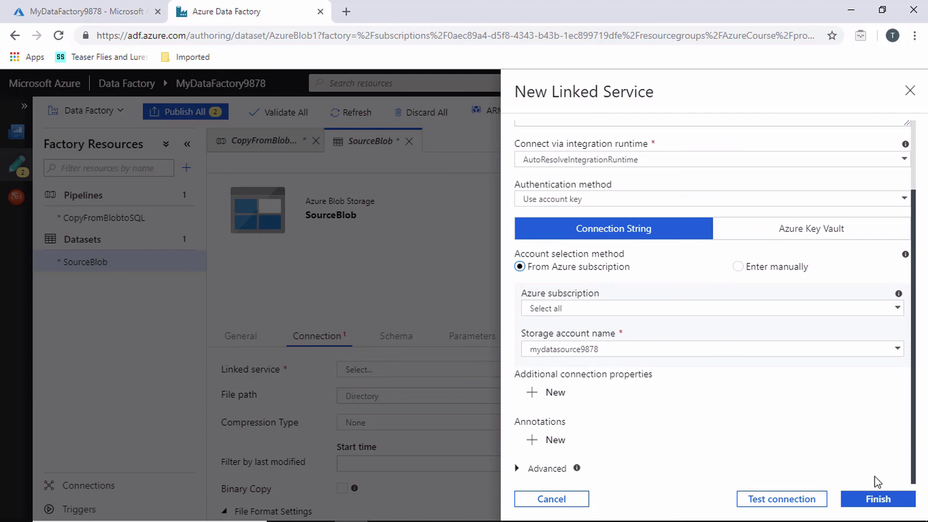
{"action": "left_click", "coordinate": [783, 502]}
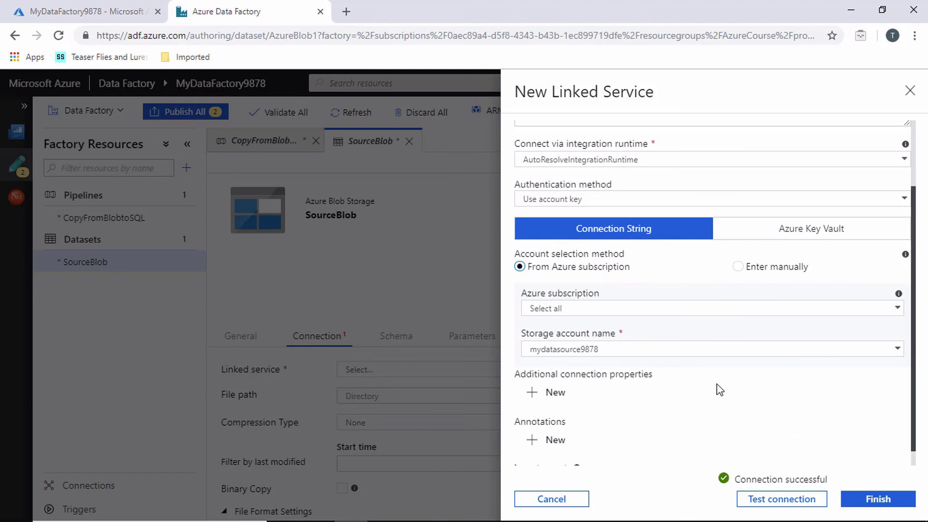
{"action": "left_click", "coordinate": [876, 501]}
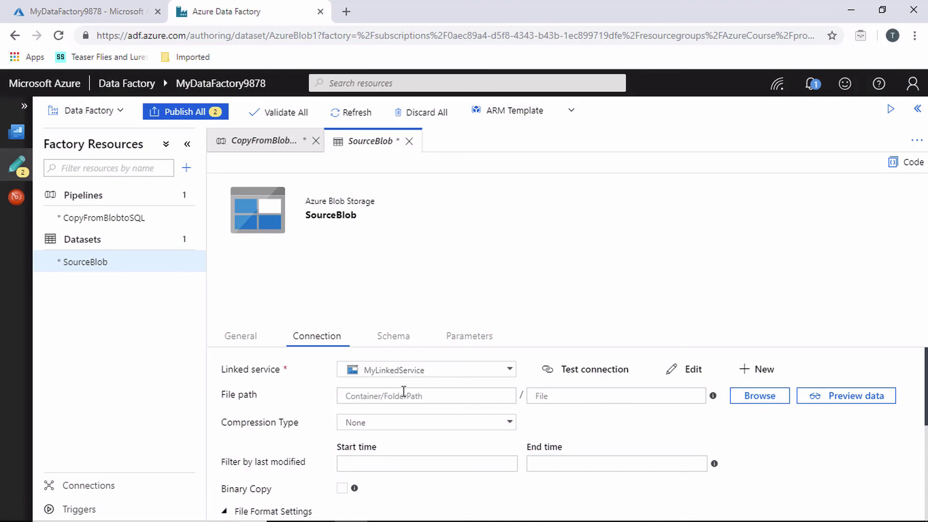
Set the SourceBlob dataset's file path to data.txt in the mydata/datainput folder by browsing the storage account.
{"action": "left_click", "coordinate": [760, 397]}
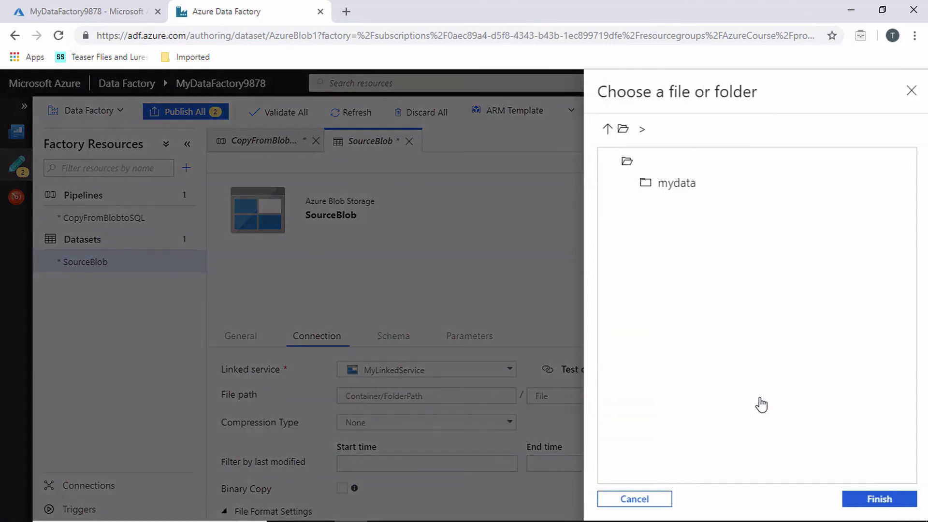
{"action": "left_click", "coordinate": [677, 193]}
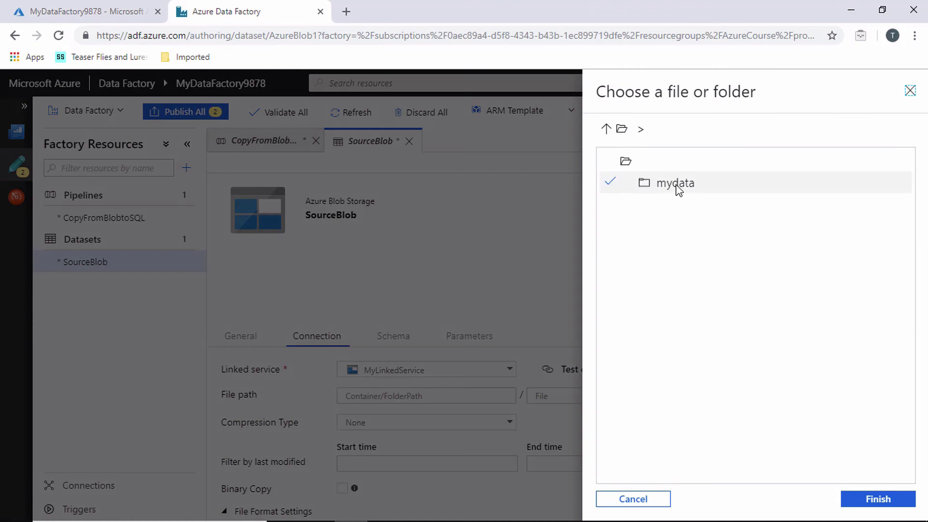
{"action": "double_click", "coordinate": [676, 189]}
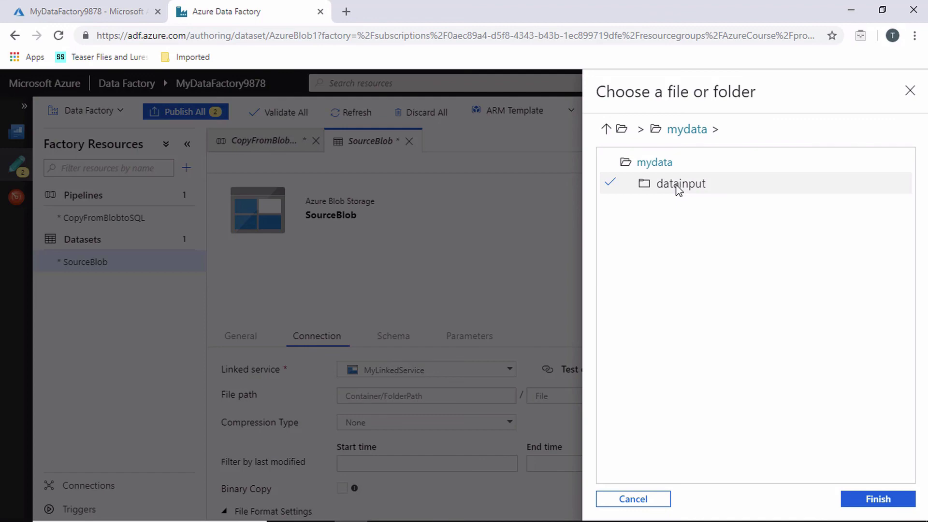
{"action": "double_click", "coordinate": [677, 186]}
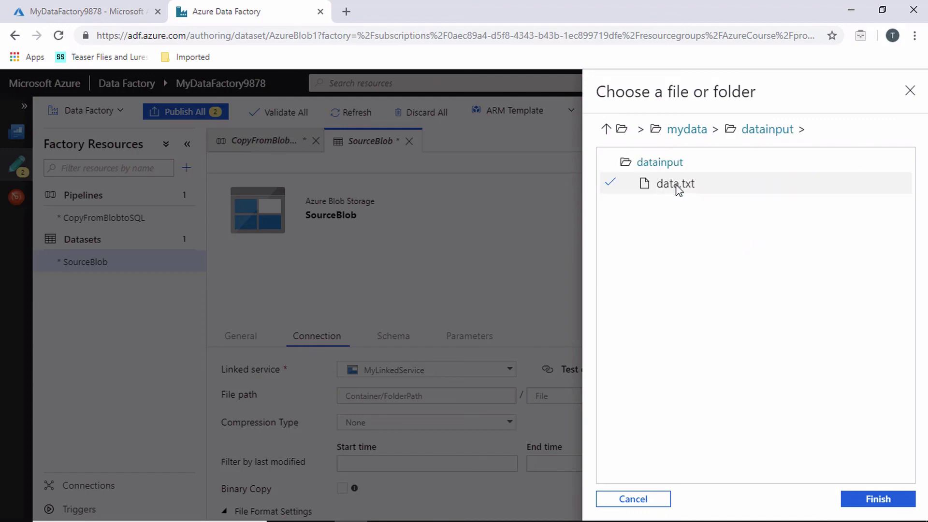
{"action": "double_click", "coordinate": [676, 186]}
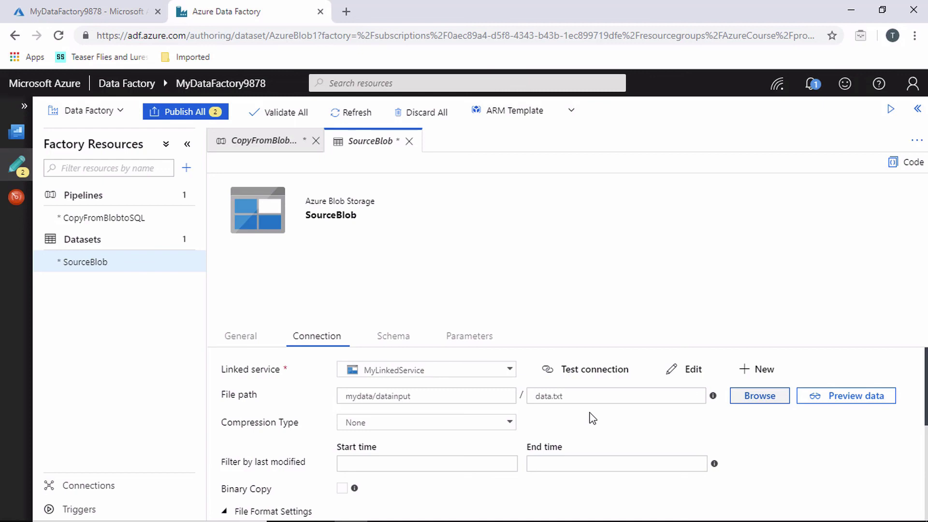
Preview the data.txt contents and import the schema for the SourceBlob dataset.
{"action": "scroll", "coordinate": [592, 418], "scroll_direction": "down", "scroll_amount": 3}
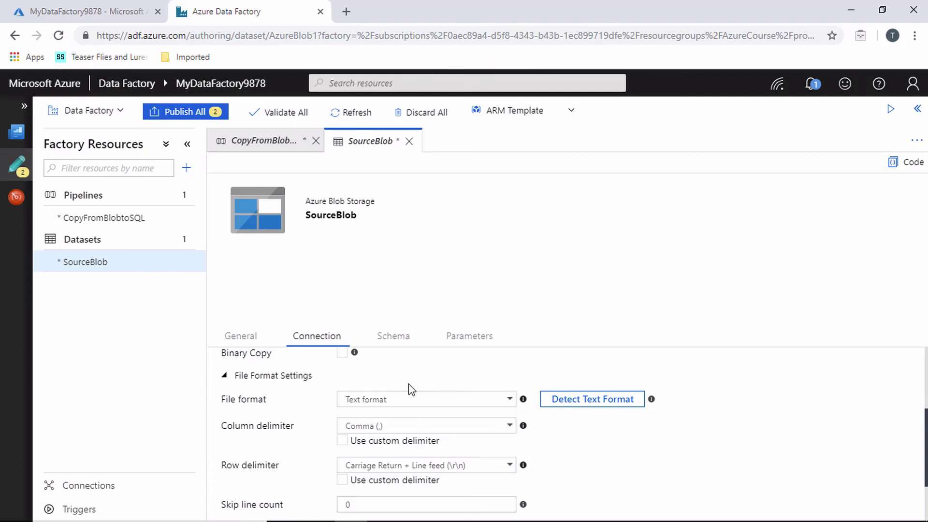
{"action": "scroll", "coordinate": [435, 410], "scroll_direction": "up", "scroll_amount": 3}
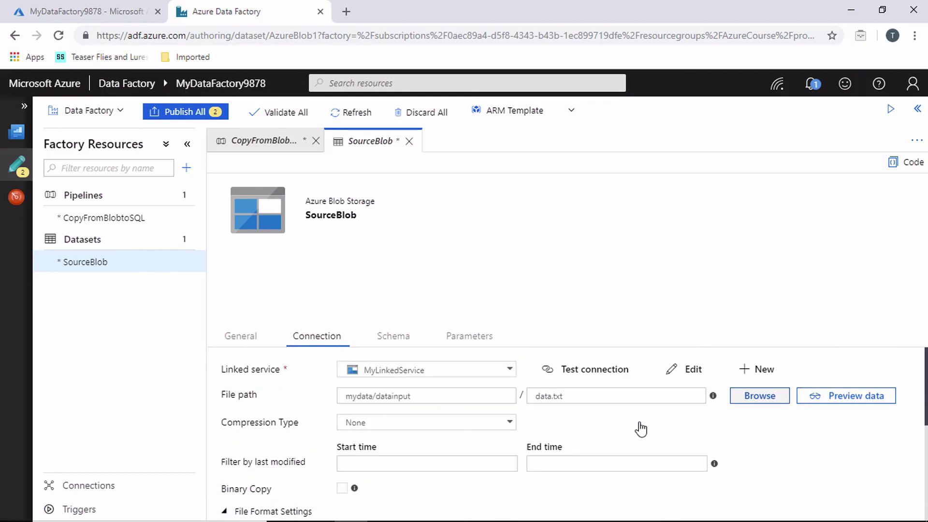
{"action": "left_click", "coordinate": [845, 398]}
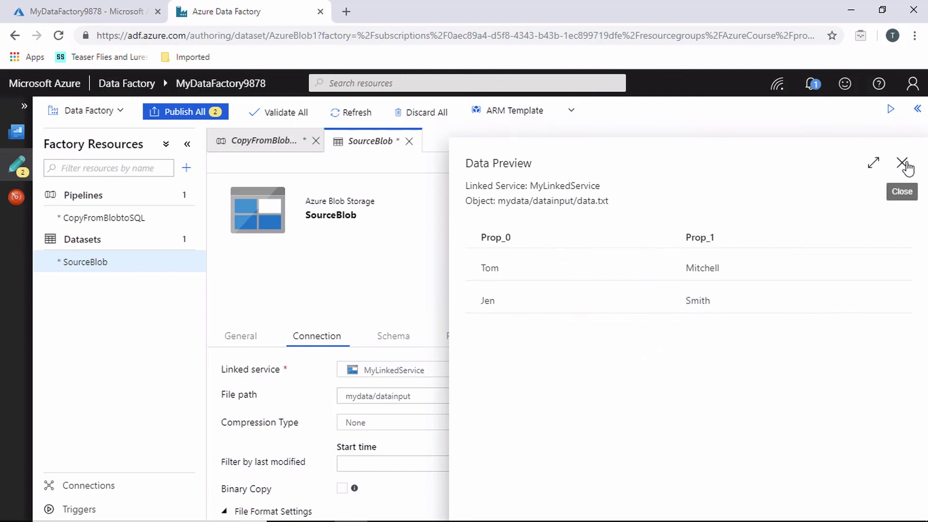
{"action": "left_click", "coordinate": [902, 163]}
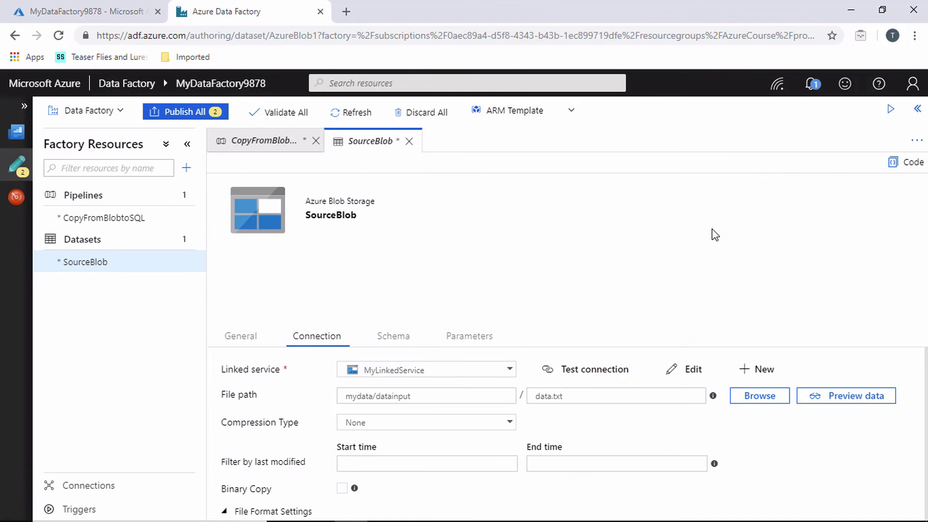
{"action": "left_click", "coordinate": [404, 339]}
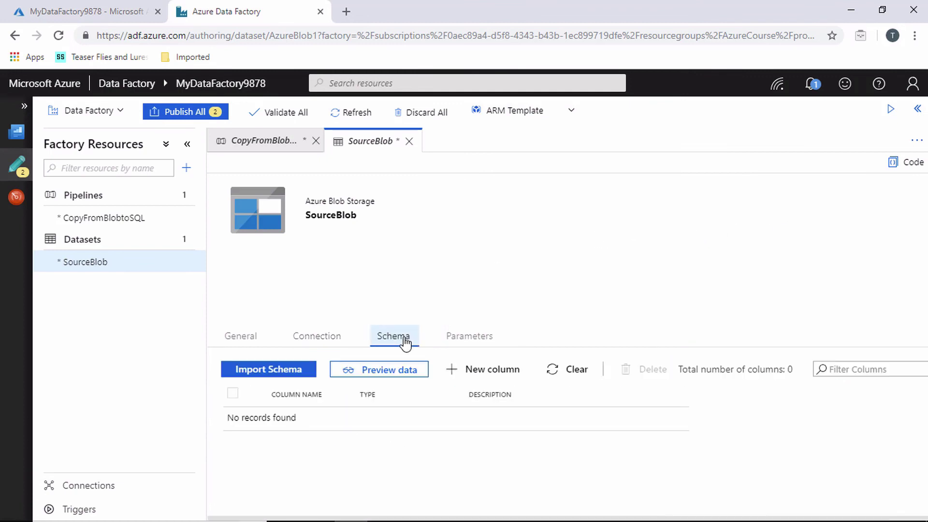
{"action": "left_click", "coordinate": [279, 371]}
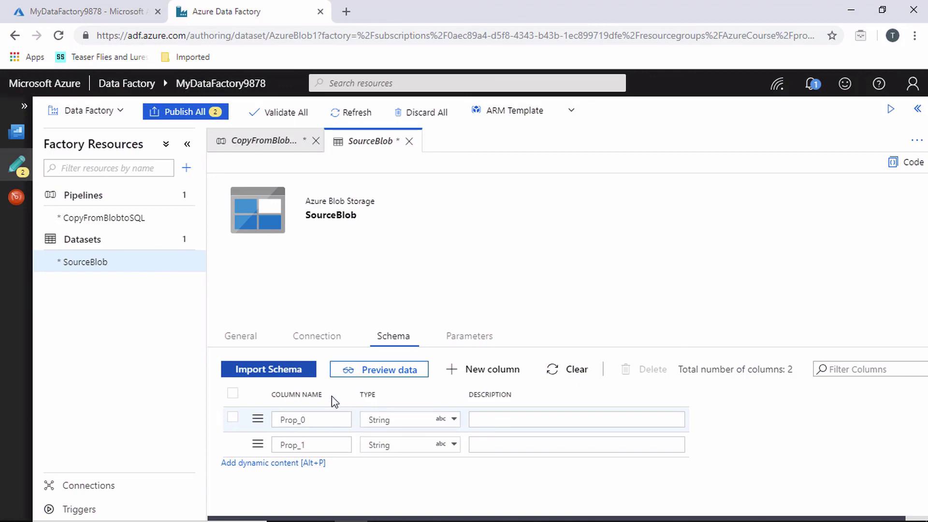
Return to the CopyFromBlobtoSQL pipeline and preview the copy activity's source data.
{"action": "left_click", "coordinate": [117, 223]}
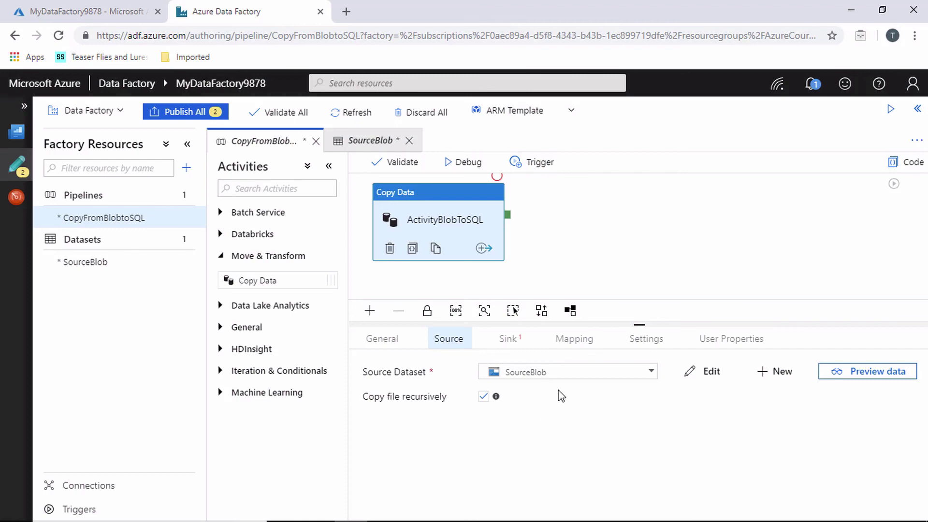
{"action": "left_click", "coordinate": [881, 376]}
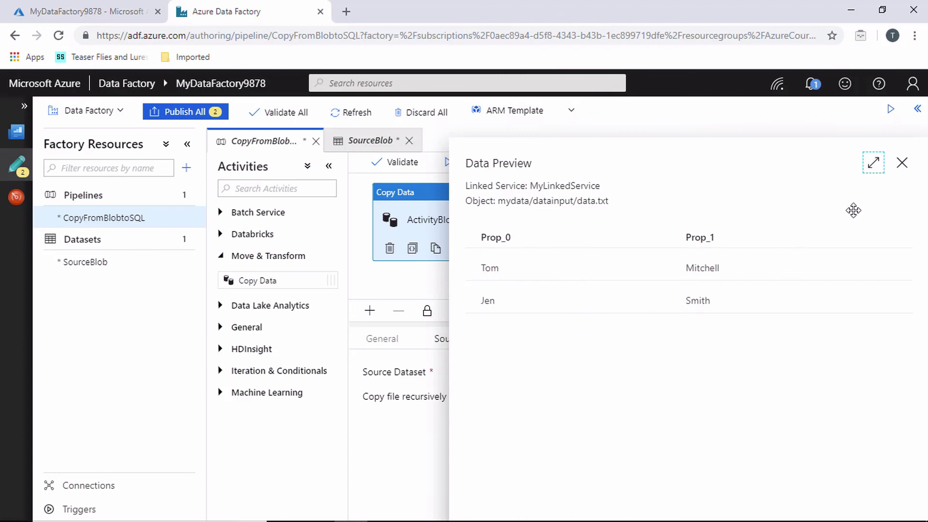
{"action": "left_click", "coordinate": [904, 170]}
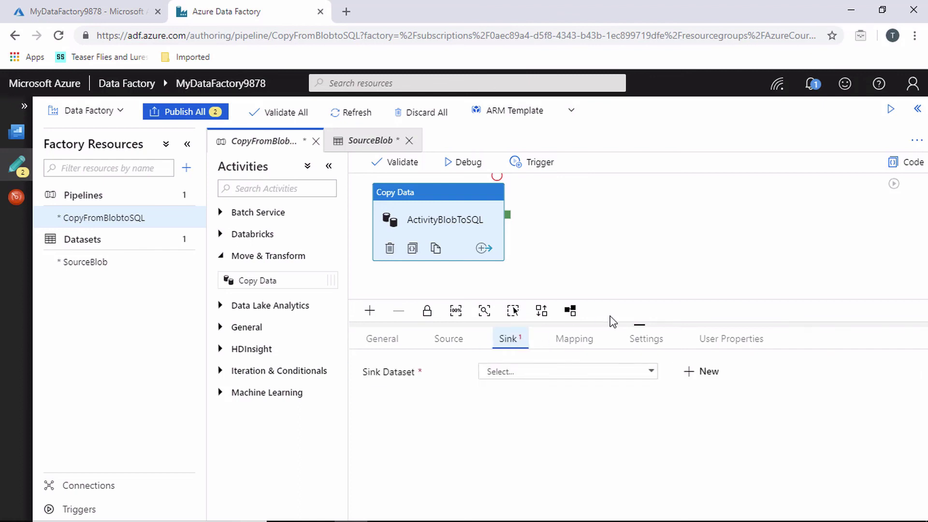
Create an Azure SQL Database dataset as the copy activity's sink and name it SQLDataset.
{"action": "left_click", "coordinate": [716, 373]}
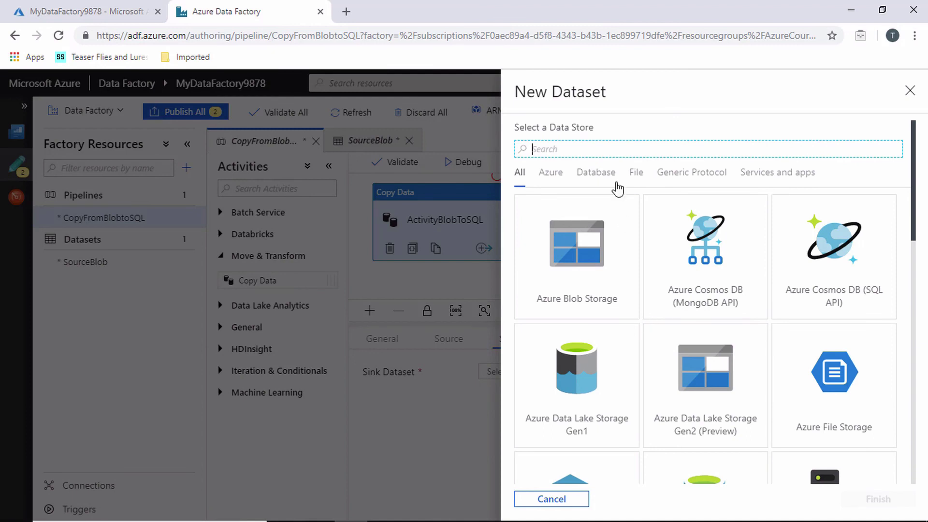
{"action": "type", "text": "sql"}
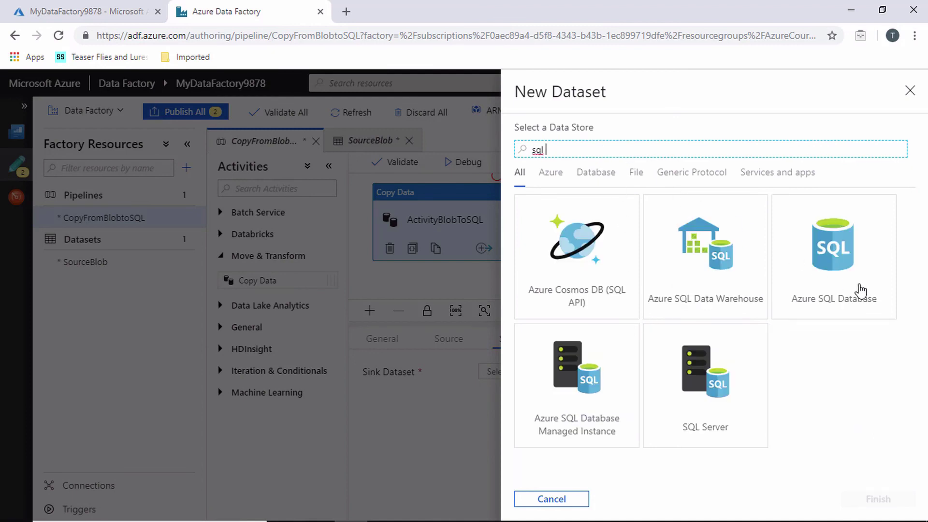
{"action": "left_click", "coordinate": [837, 262]}
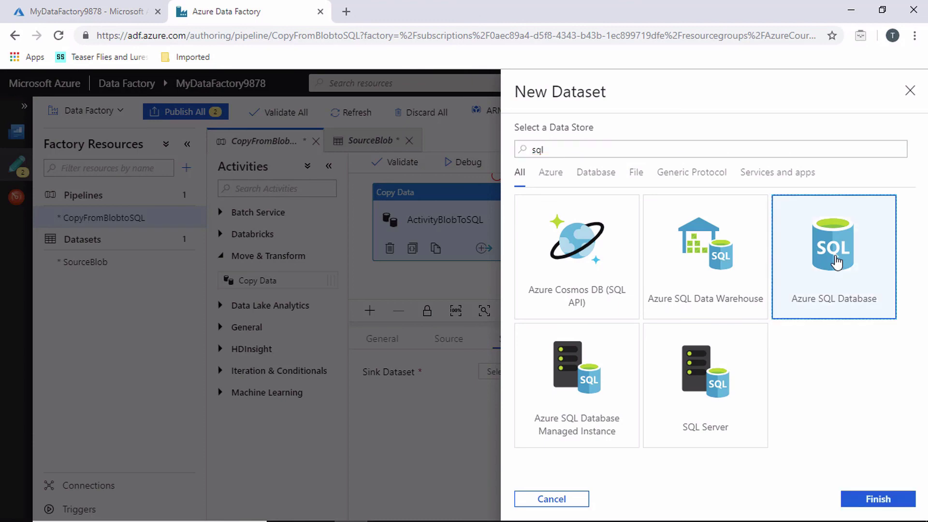
{"action": "left_click", "coordinate": [880, 501]}
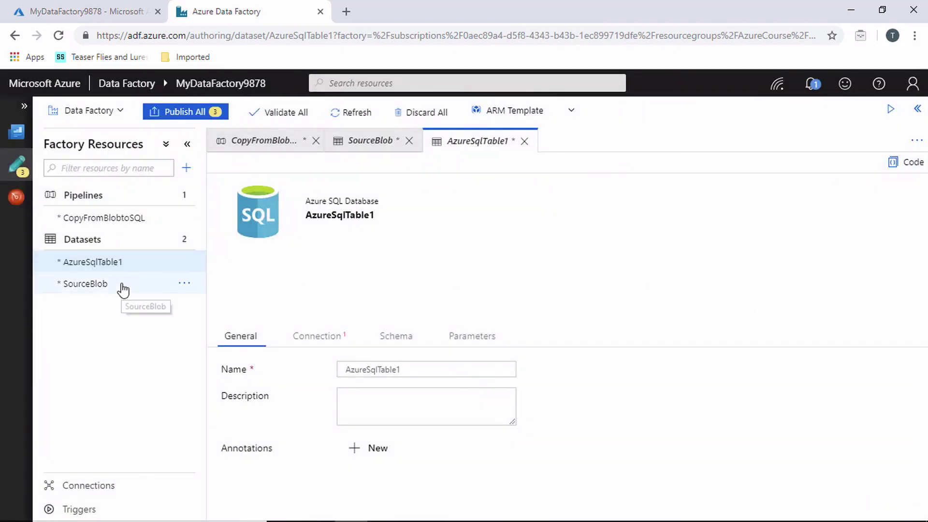
{"action": "double_click", "coordinate": [429, 371]}
{"action": "type", "text": "SQLDataset"}
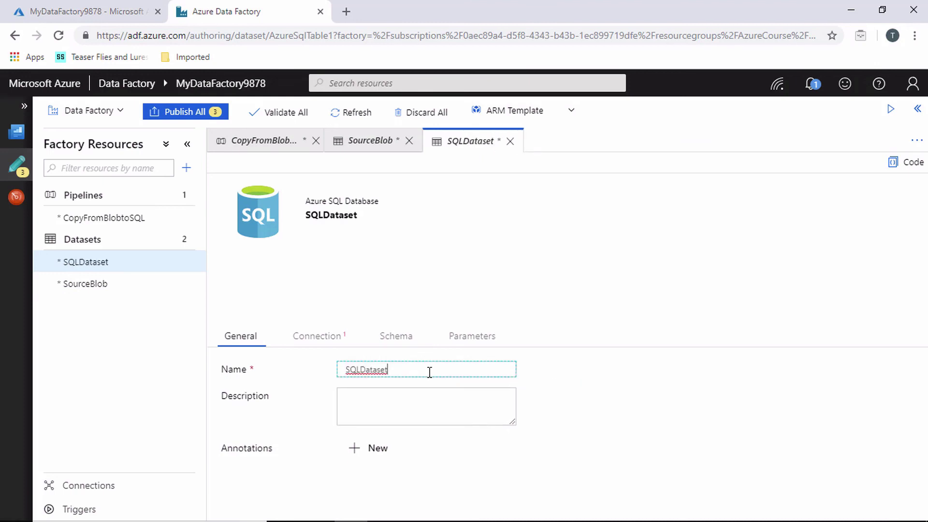
Start a new linked service for SQLDataset named SQLDBLinkedSvc, using server sqlsvr9878 and database sqldb9878.
{"action": "left_click", "coordinate": [322, 341]}
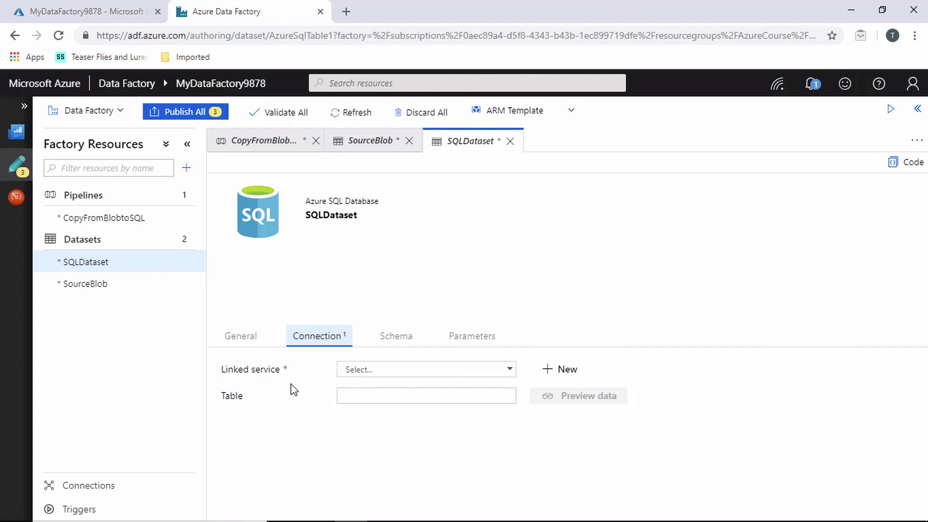
{"action": "left_click", "coordinate": [562, 372]}
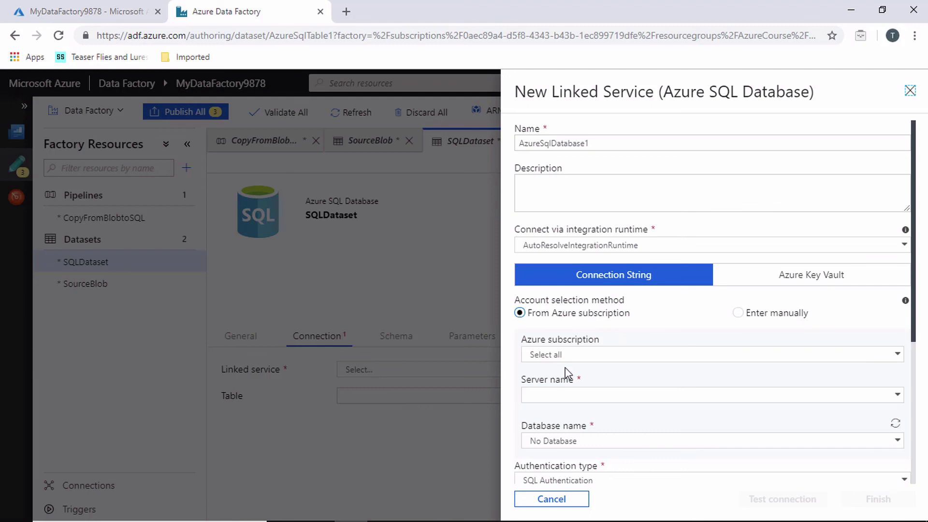
{"action": "double_click", "coordinate": [611, 145]}
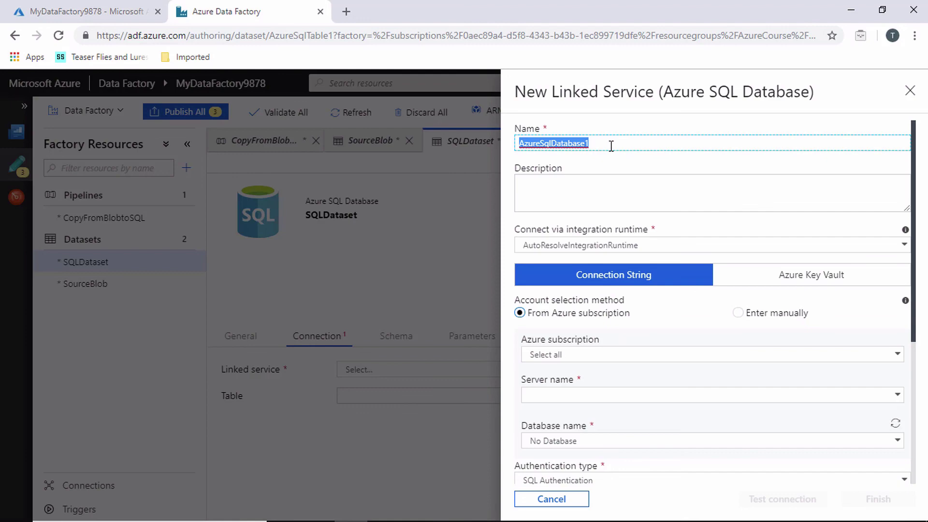
{"action": "type", "text": "SQLDBLinkedSvc"}
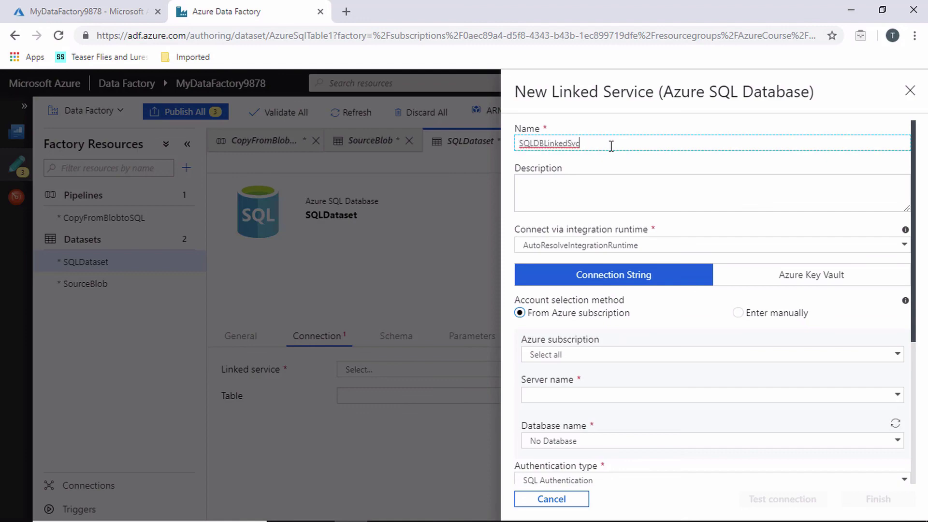
{"action": "left_click", "coordinate": [895, 396]}
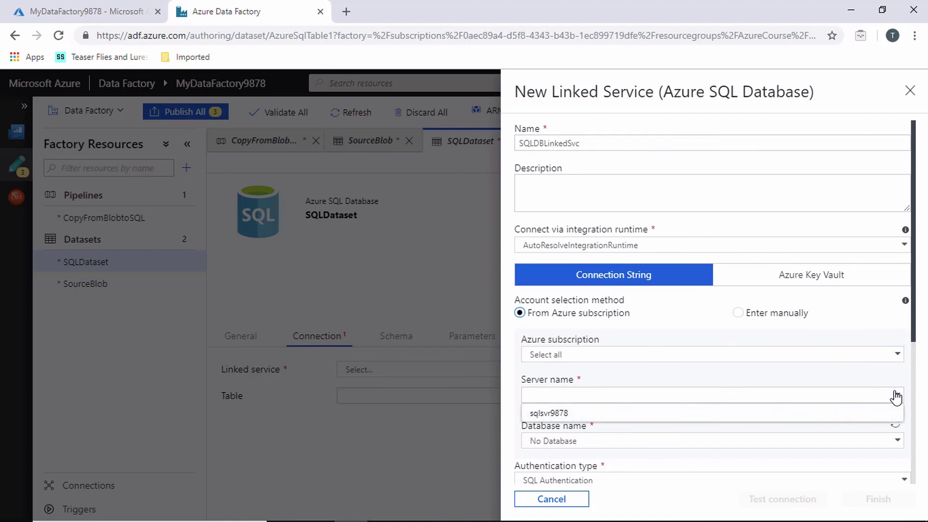
{"action": "left_click", "coordinate": [566, 415]}
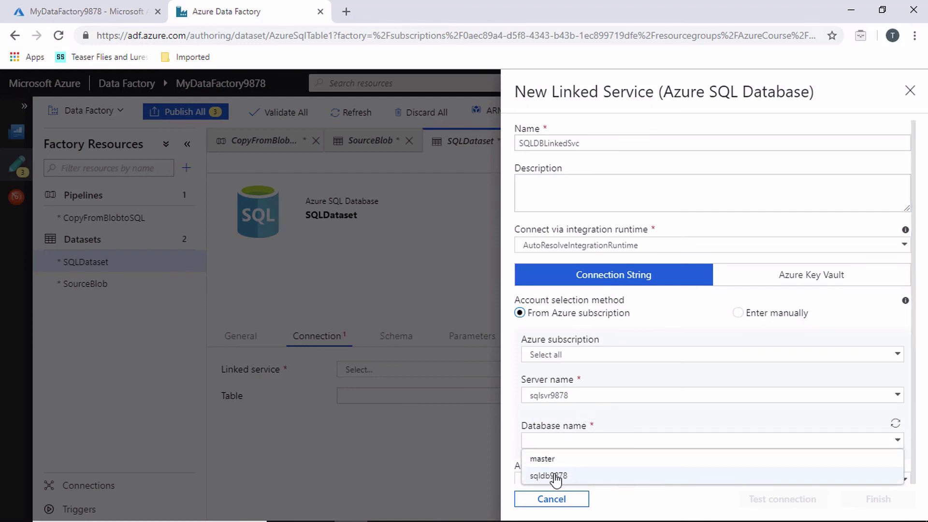
{"action": "left_click", "coordinate": [556, 476]}
Enter the sqladmin user name and the password for SQL Authentication, and create the linked service after testing its connection.
{"action": "scroll", "coordinate": [725, 415], "scroll_direction": "down", "scroll_amount": 3}
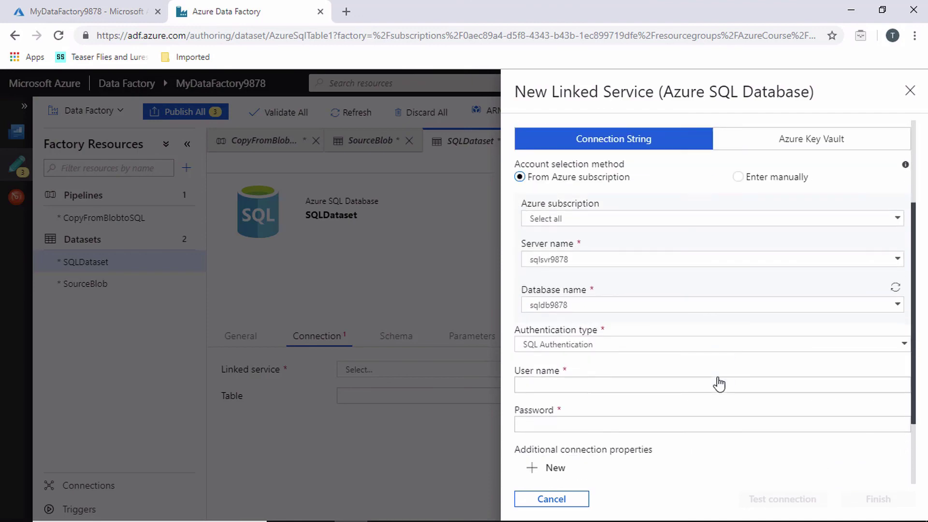
{"action": "left_click", "coordinate": [618, 353]}
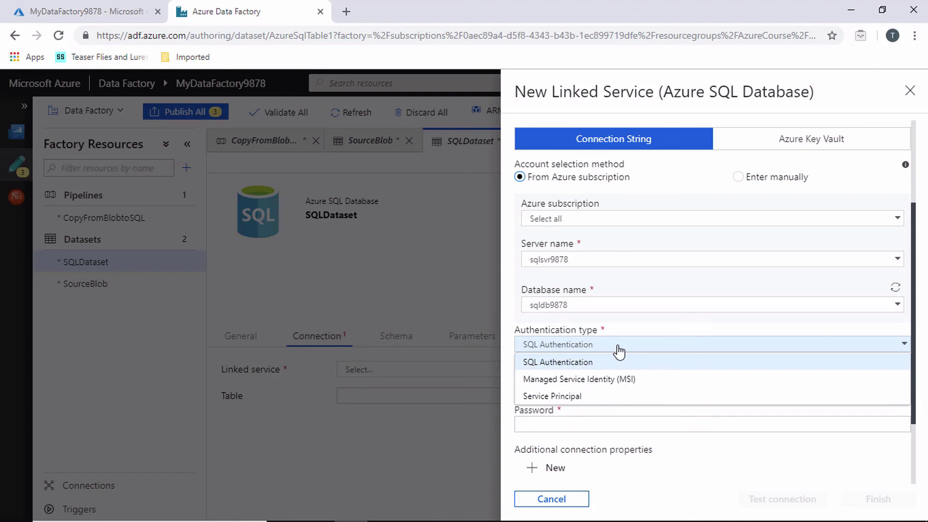
{"action": "left_click", "coordinate": [619, 352]}
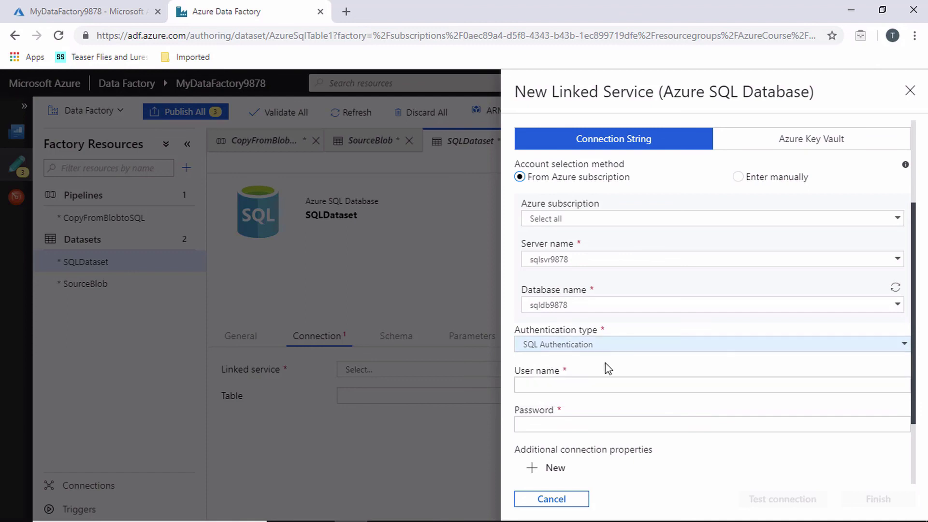
{"action": "left_click", "coordinate": [597, 384]}
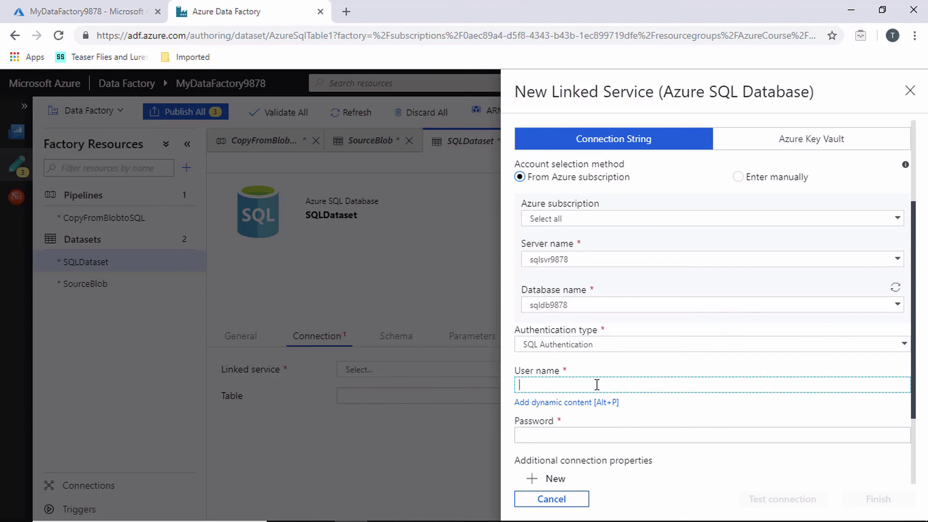
{"action": "type", "text": "sqladmin"}
{"action": "key", "text": "Tab"}
{"action": "type", "text": "••••••••••••"}
{"action": "scroll", "coordinate": [638, 399], "scroll_direction": "down", "scroll_amount": 1}
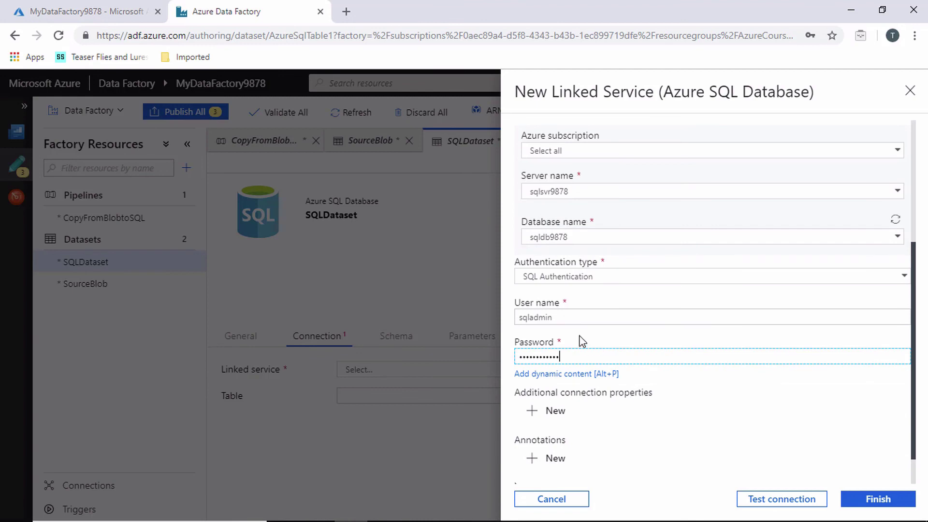
{"action": "left_click", "coordinate": [773, 499]}
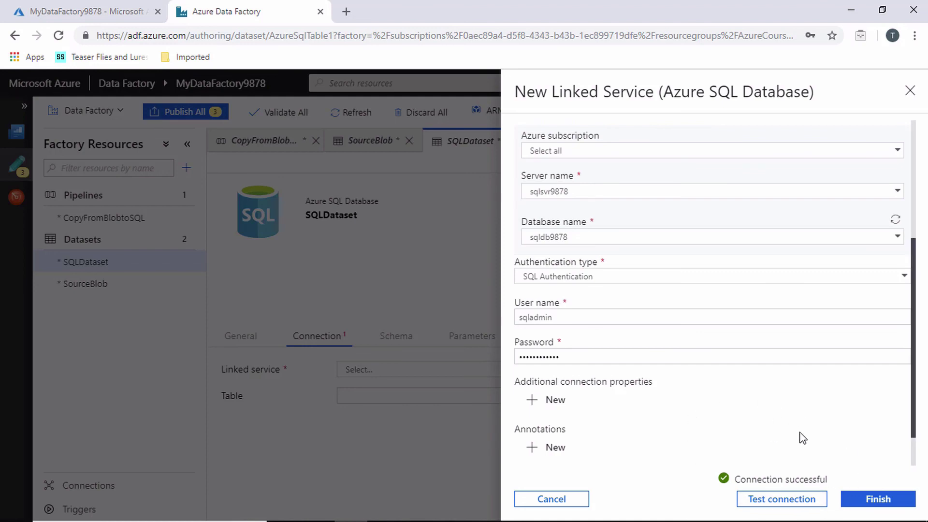
{"action": "left_click", "coordinate": [880, 500]}
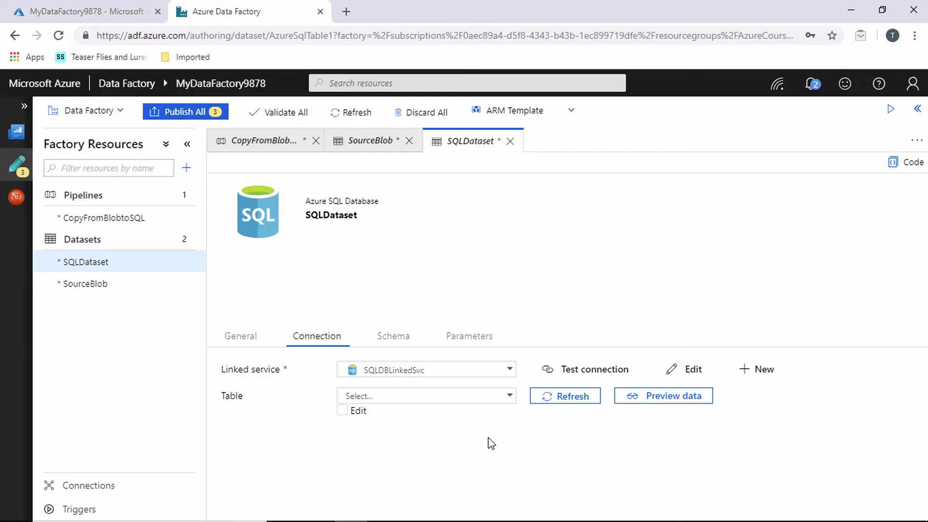
Set SQLDataset's table to [dbo].[emp] and open the dataset's schema.
{"action": "left_click", "coordinate": [508, 397]}
{"action": "left_click", "coordinate": [509, 397]}
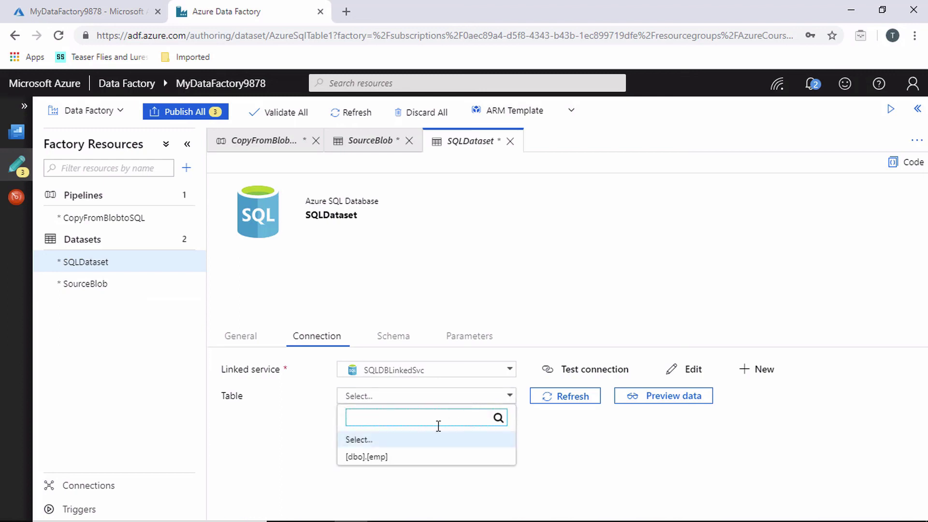
{"action": "left_click", "coordinate": [371, 457]}
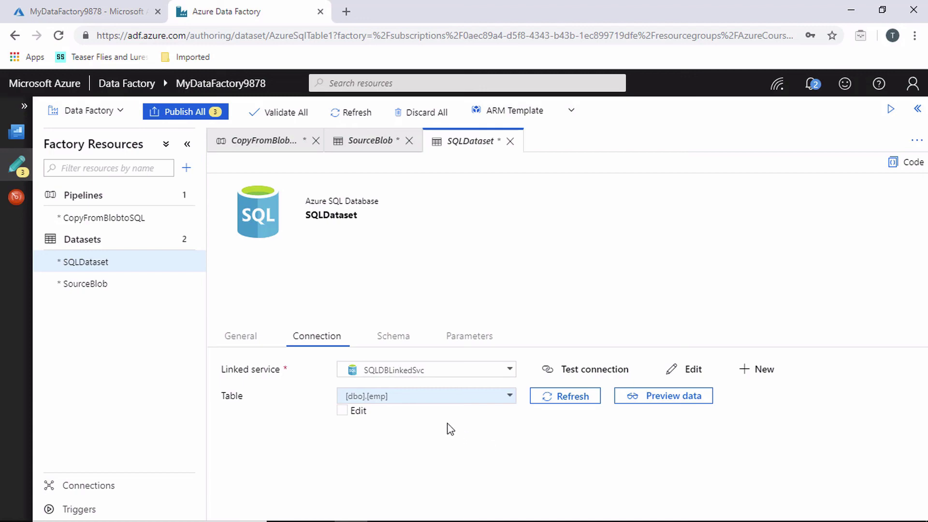
{"action": "left_click", "coordinate": [394, 338]}
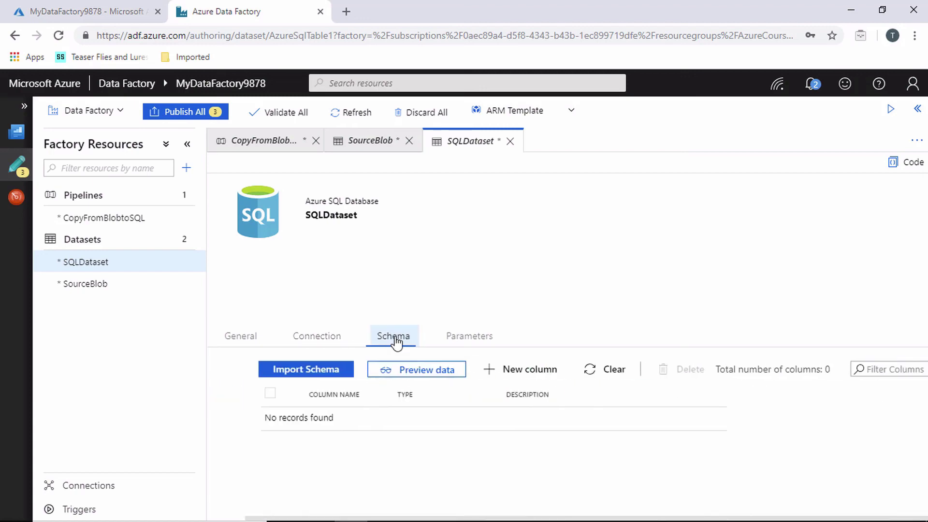
Import the schema of the emp table into SQLDataset and delete its ID column.
{"action": "left_click", "coordinate": [289, 371]}
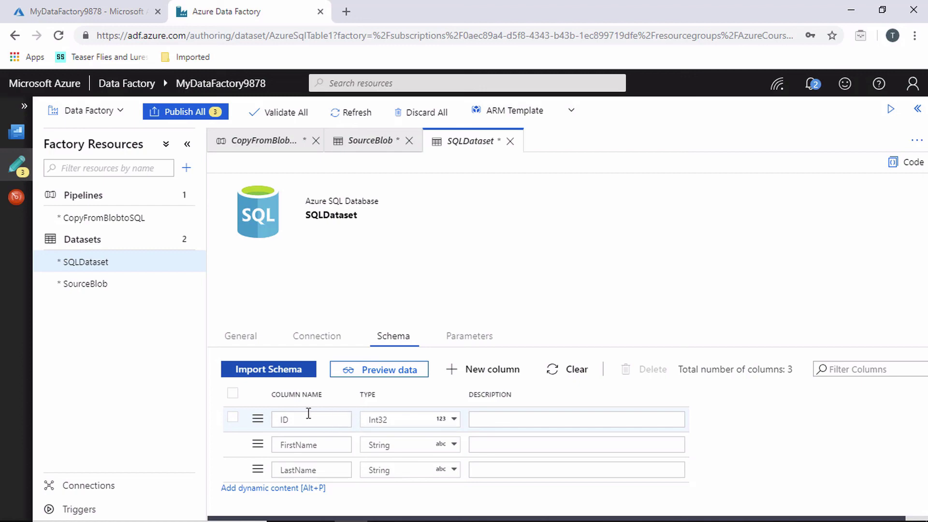
{"action": "left_click", "coordinate": [233, 418]}
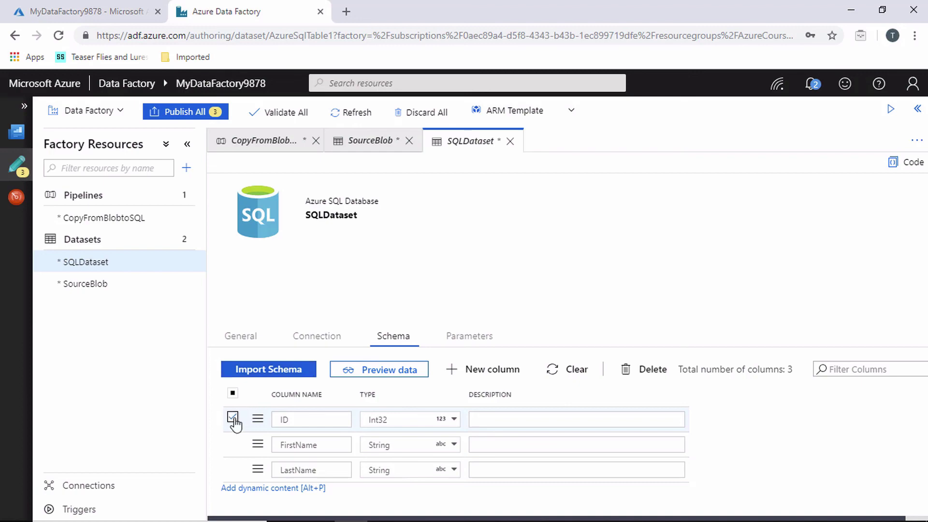
{"action": "left_click", "coordinate": [650, 373]}
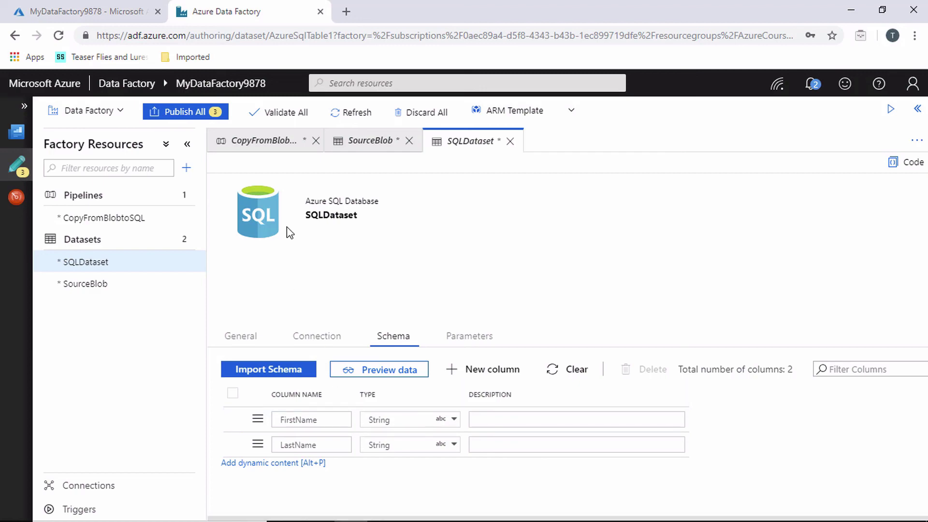
Import the source and sink schemas into the column mapping of the ActivityBlobToSQL copy activity.
{"action": "left_click", "coordinate": [270, 147]}
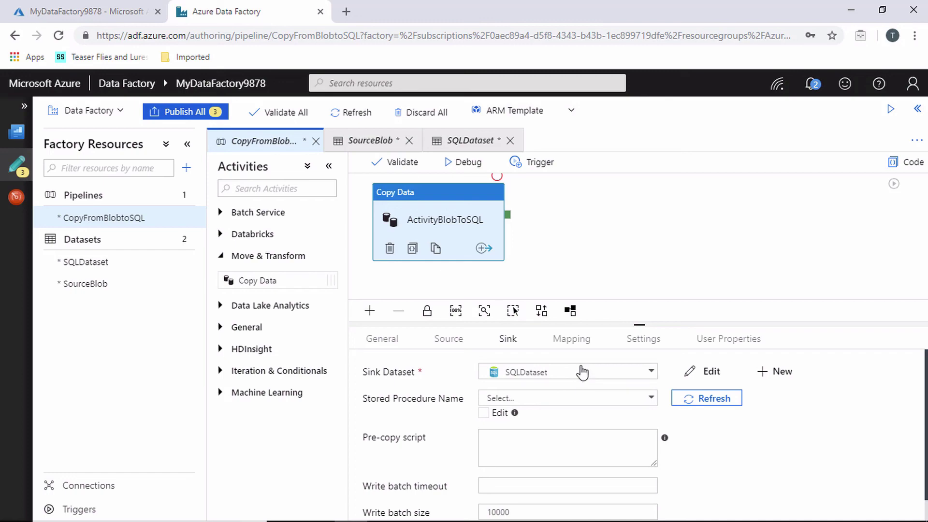
{"action": "left_click", "coordinate": [575, 342]}
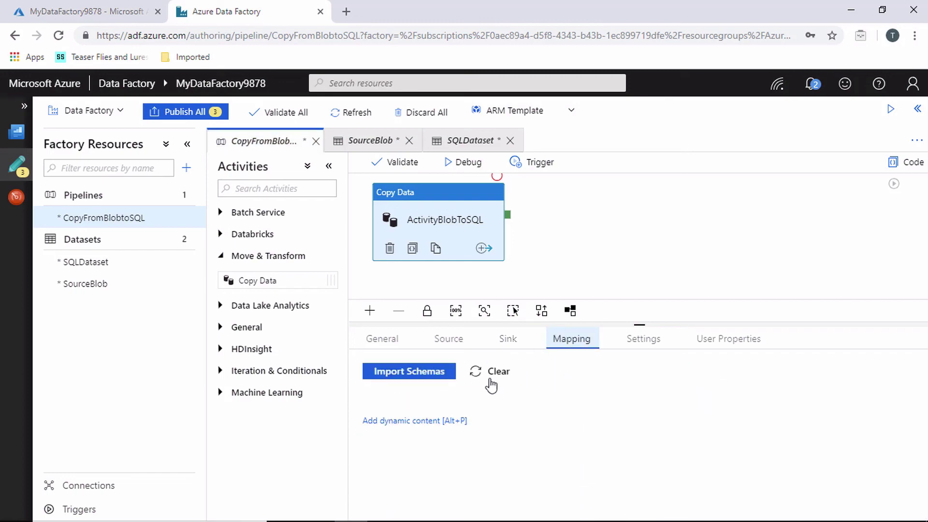
{"action": "left_click", "coordinate": [415, 373]}
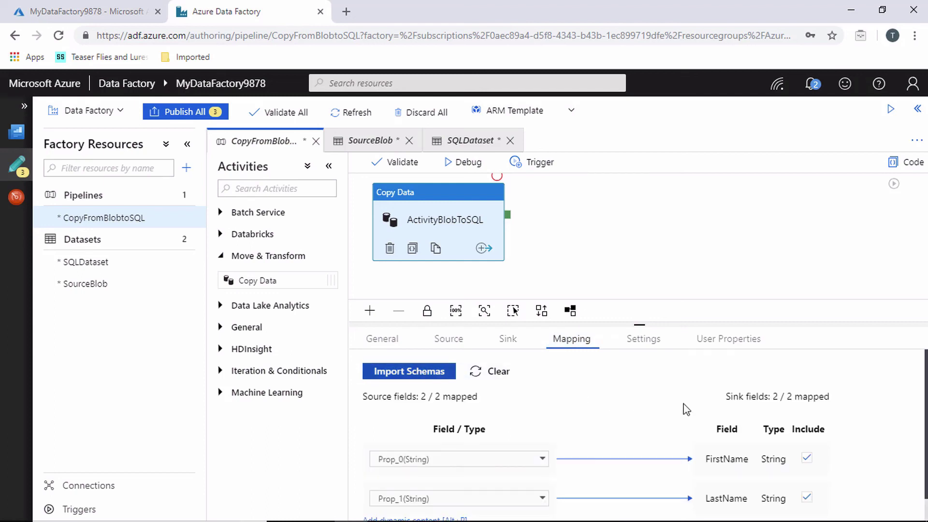
{"action": "scroll", "coordinate": [925, 384], "scroll_direction": "down", "scroll_amount": 1}
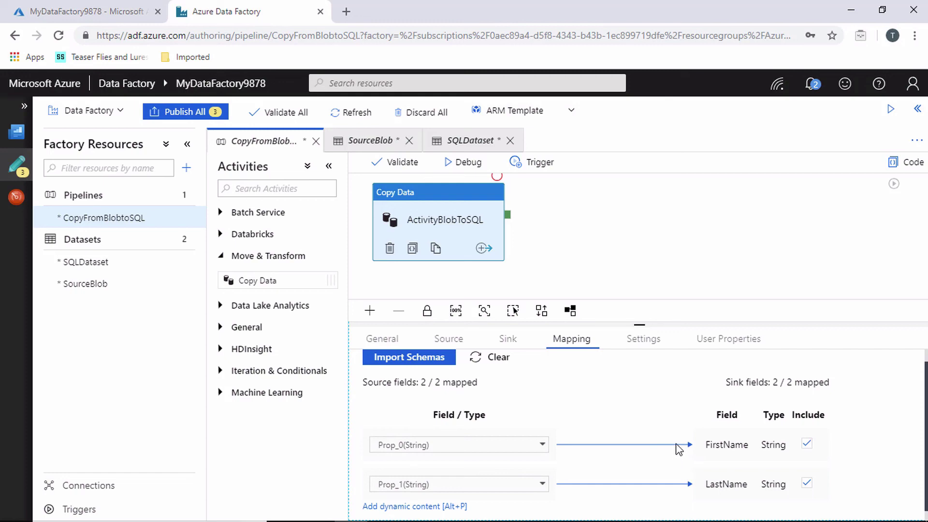
Validate the CopyFromBlobtoSQL pipeline and view its JSON code, closing both views when done.
{"action": "left_click", "coordinate": [396, 167]}
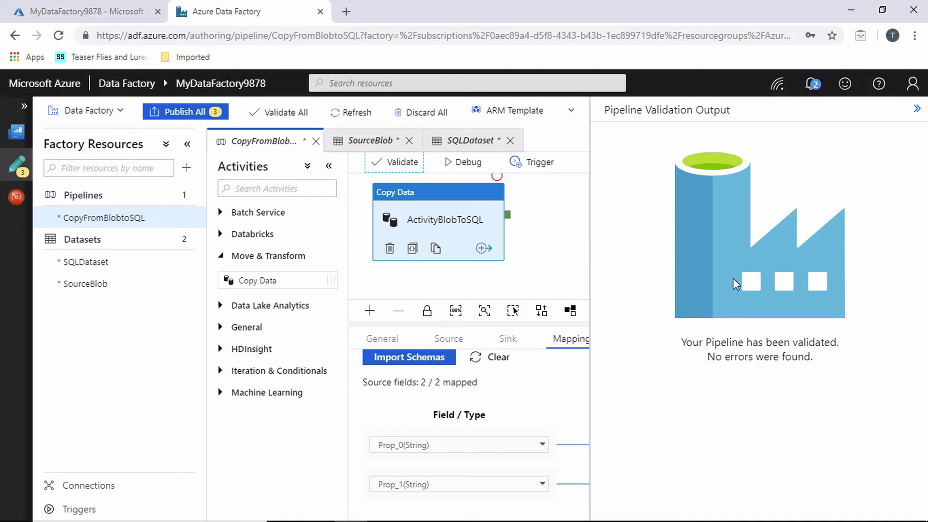
{"action": "left_click", "coordinate": [917, 110]}
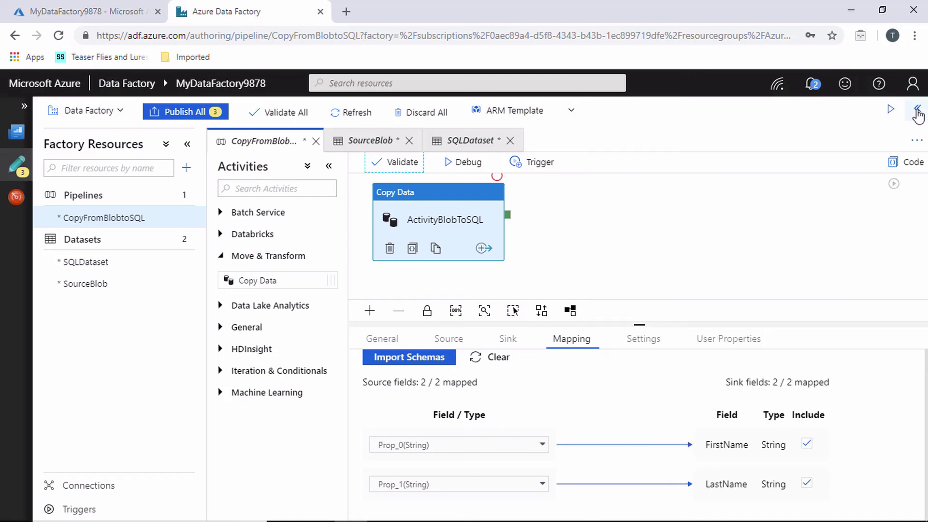
{"action": "left_click", "coordinate": [912, 165]}
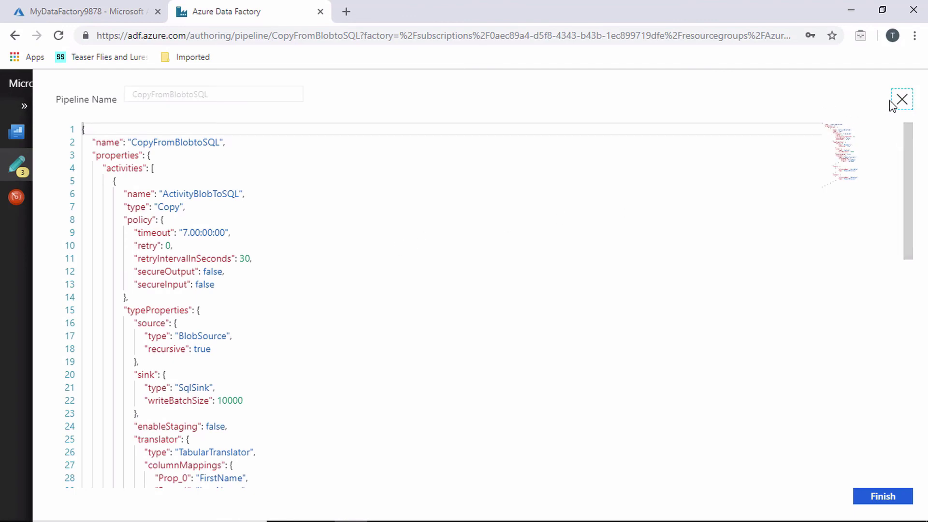
{"action": "left_click", "coordinate": [902, 100]}
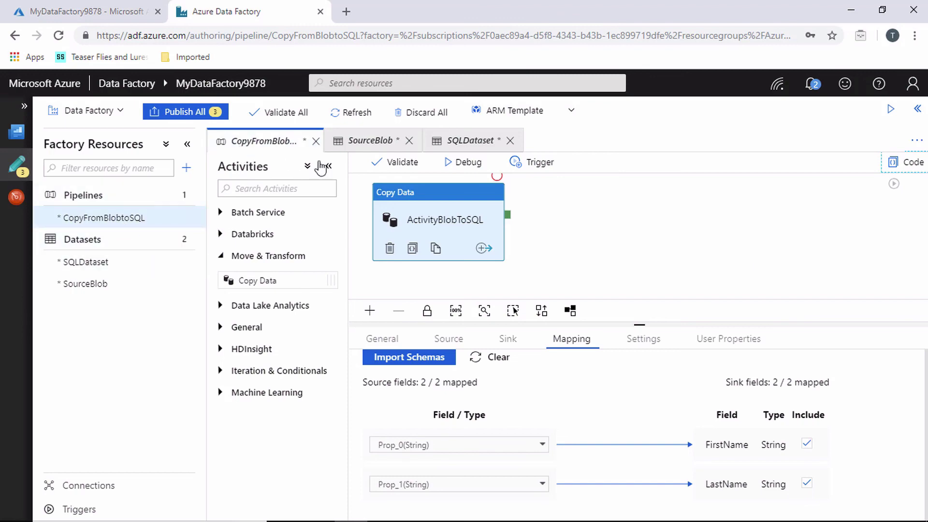
Run the pipeline in debug mode and examine the copy activity's run details, including the expanded copy duration.
{"action": "left_click", "coordinate": [467, 162]}
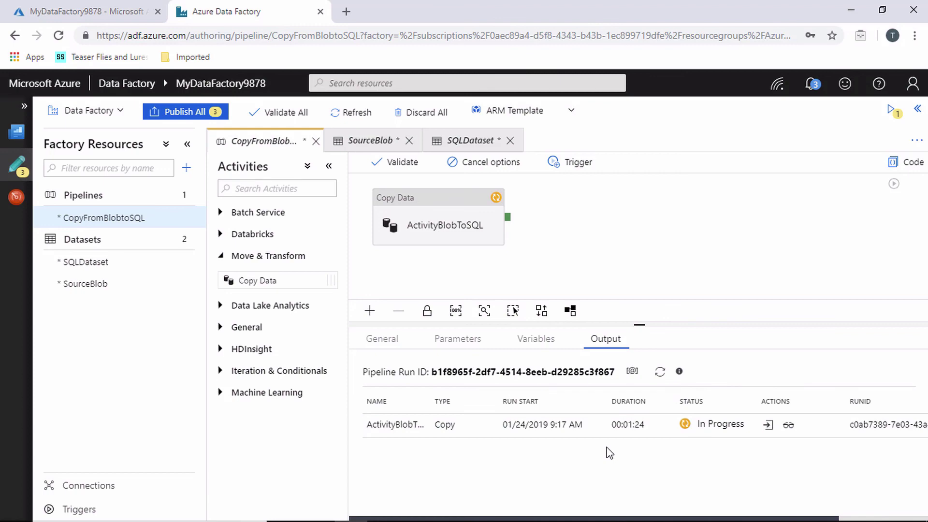
{"action": "left_click", "coordinate": [788, 427]}
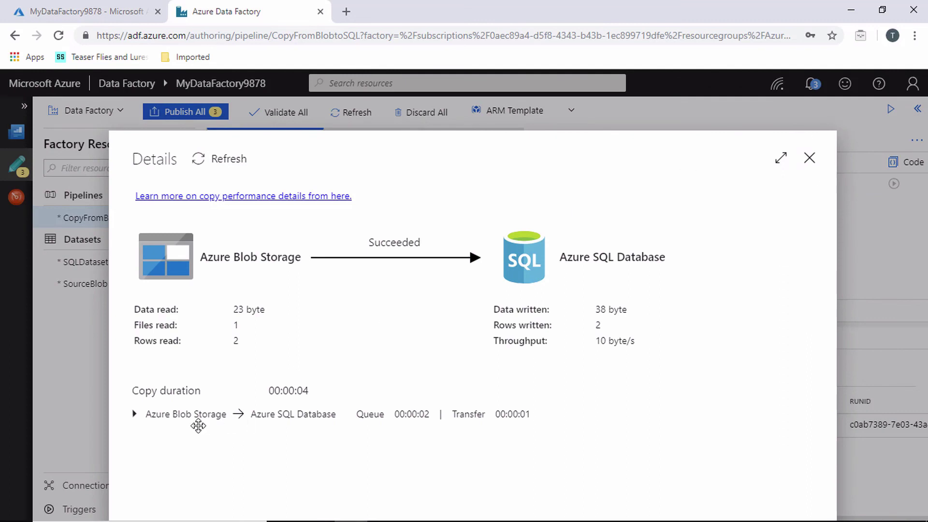
{"action": "left_click", "coordinate": [134, 415]}
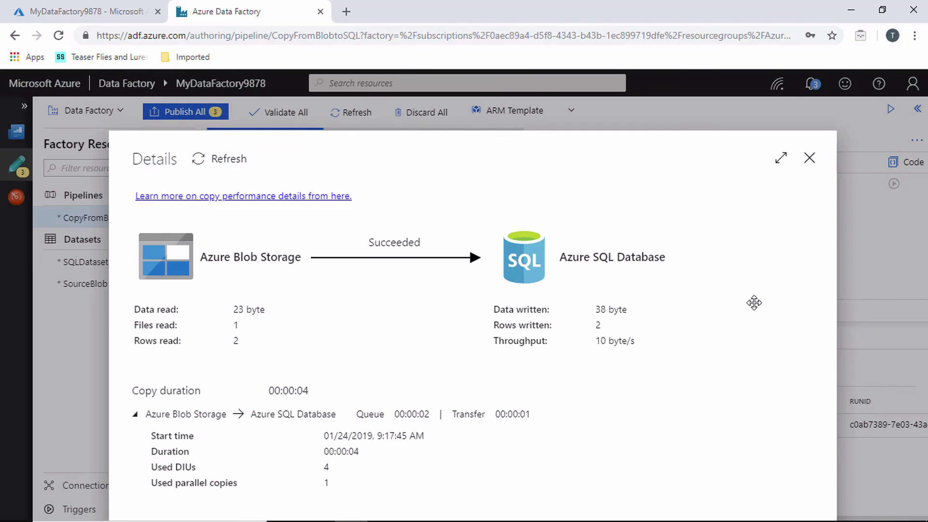
{"action": "left_click", "coordinate": [813, 165]}
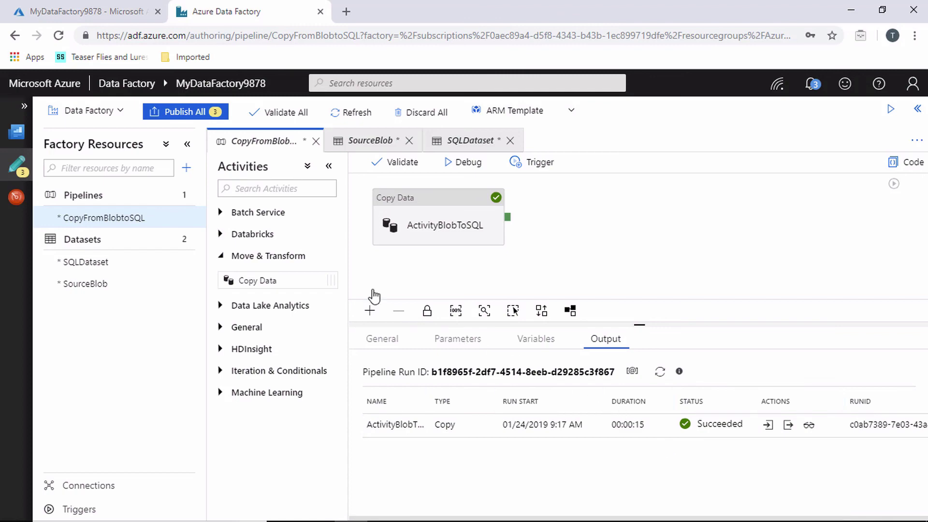
Publish all factory changes and trigger an immediate run of the CopyFromBlobtoSQL pipeline.
{"action": "left_click", "coordinate": [192, 117]}
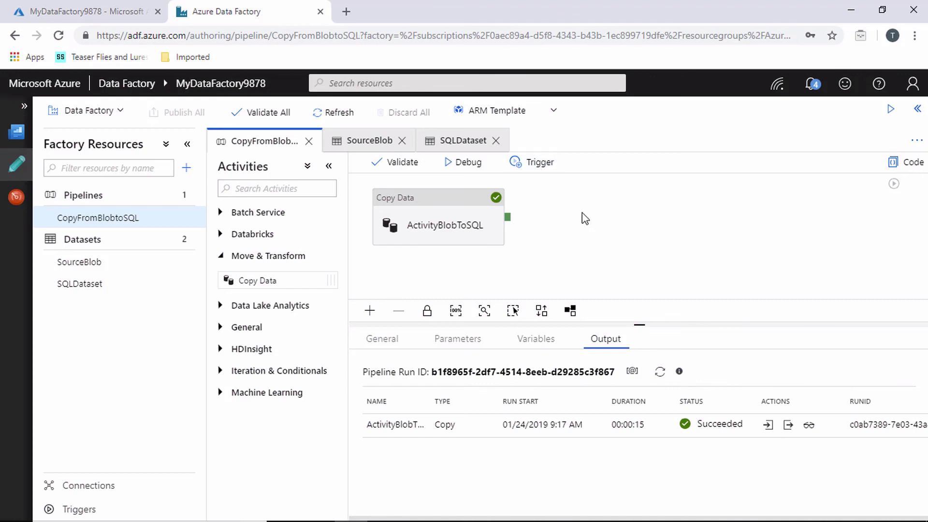
{"action": "left_click", "coordinate": [545, 168]}
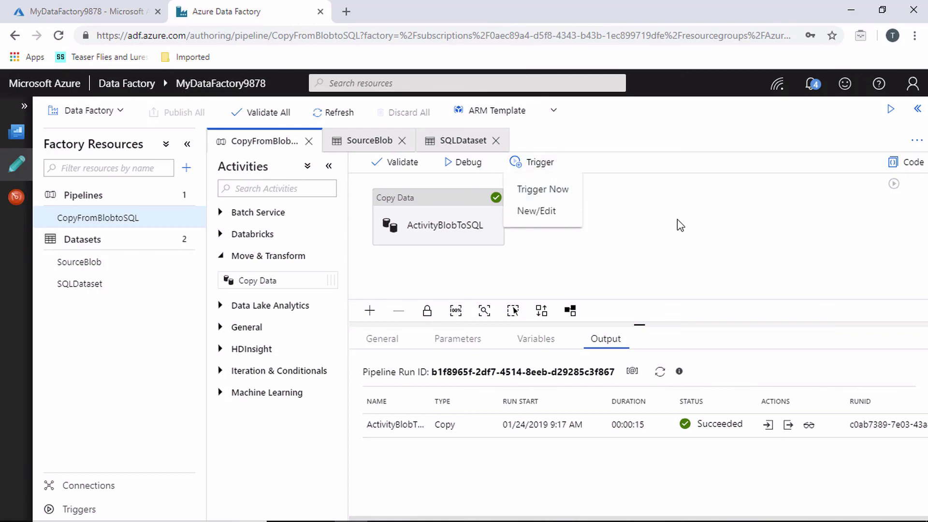
{"action": "left_click", "coordinate": [547, 195]}
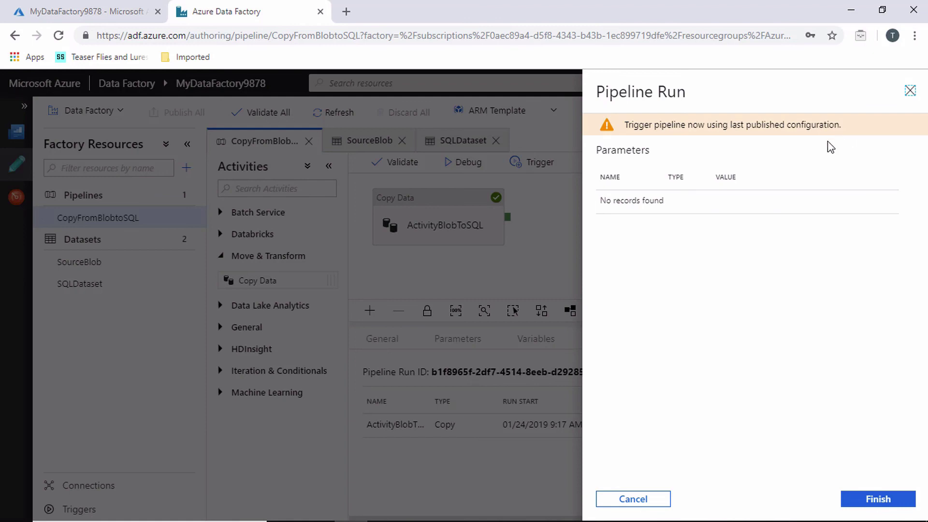
{"action": "left_click", "coordinate": [885, 502]}
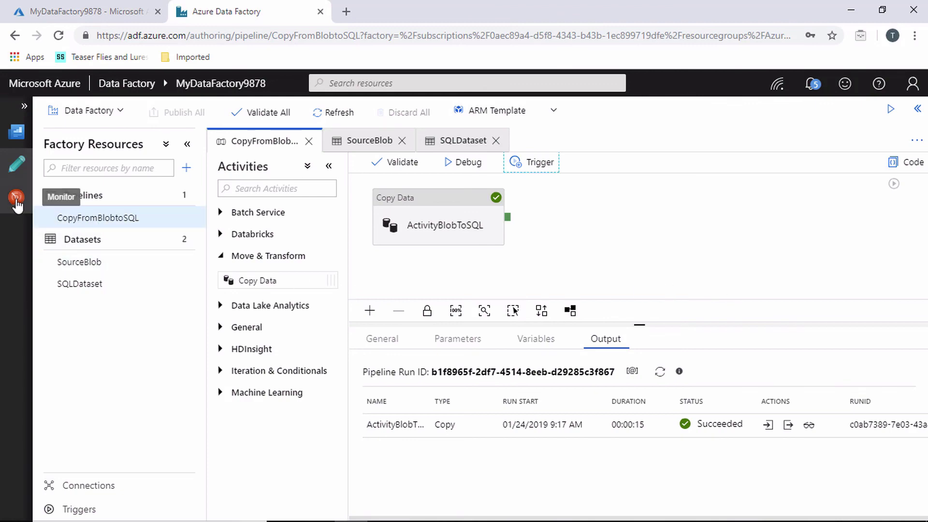
Examine the triggered pipeline run in monitoring, including its activity run's copy details and duration, and return to all pipeline runs.
{"action": "left_click", "coordinate": [17, 203]}
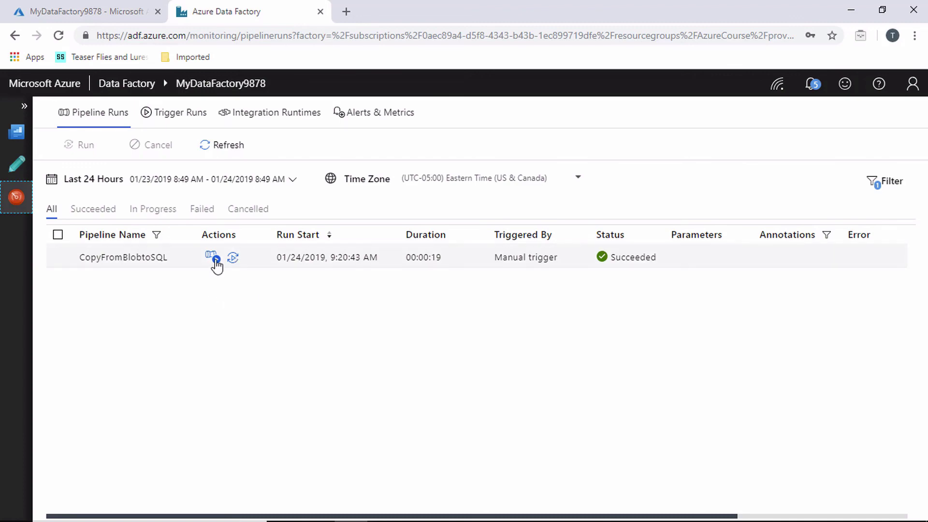
{"action": "left_click", "coordinate": [215, 260]}
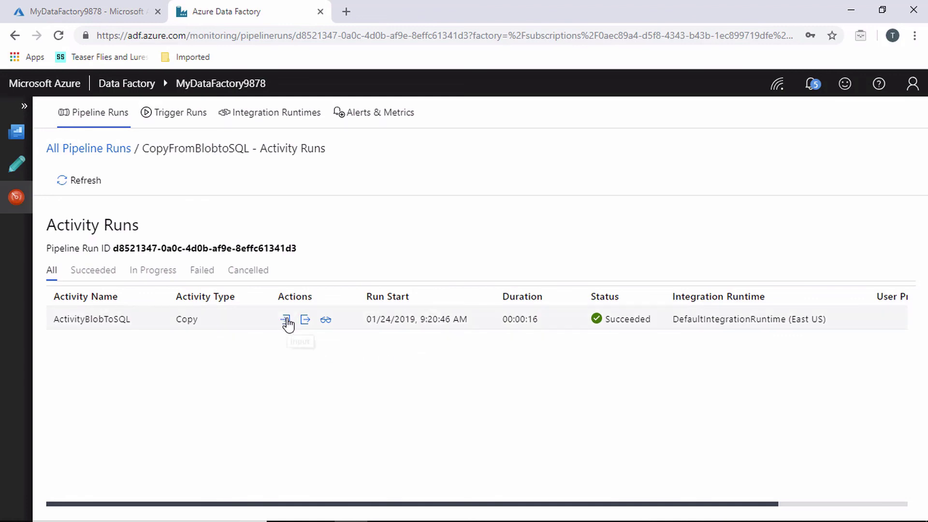
{"action": "left_click", "coordinate": [325, 320]}
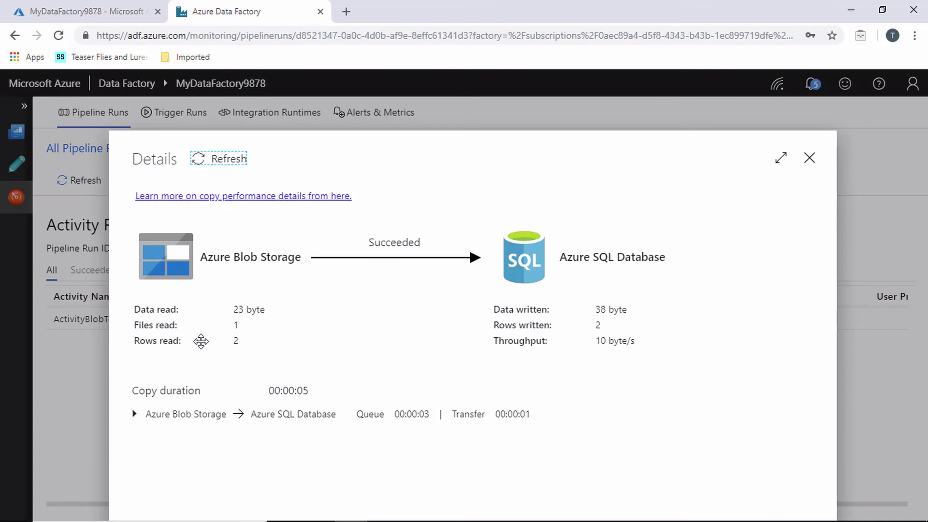
{"action": "left_click", "coordinate": [135, 414]}
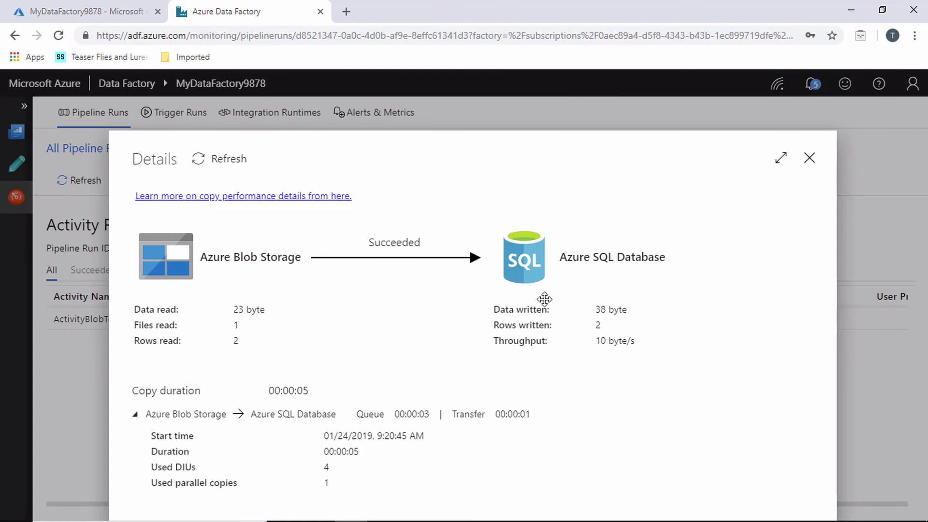
{"action": "left_click", "coordinate": [810, 161]}
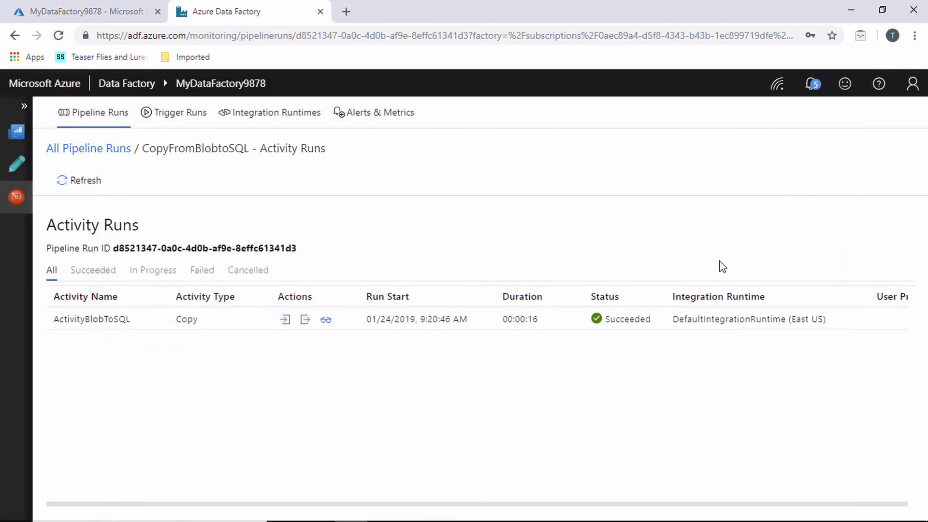
{"action": "left_click", "coordinate": [99, 150]}
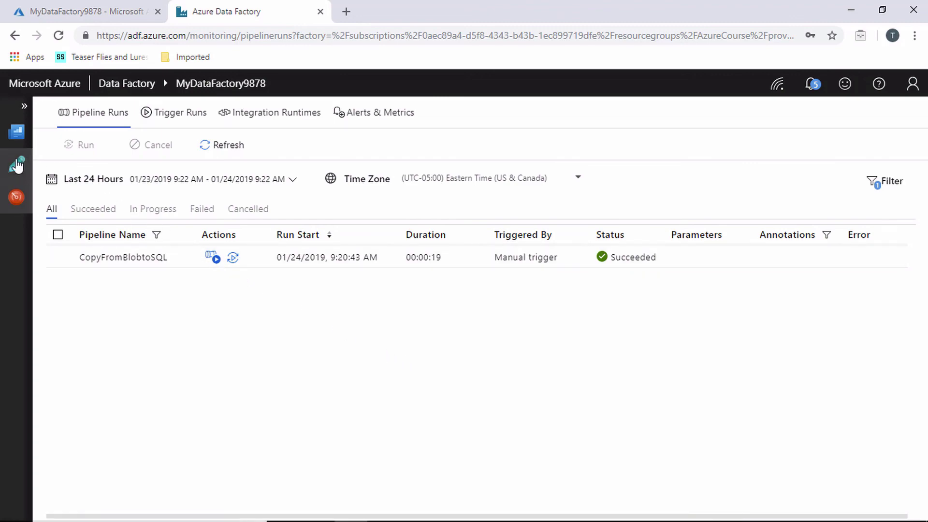
Start a new trigger of type Schedule for the CopyFromBlobtoSQL pipeline and name it EveryMinute.
{"action": "left_click", "coordinate": [16, 166]}
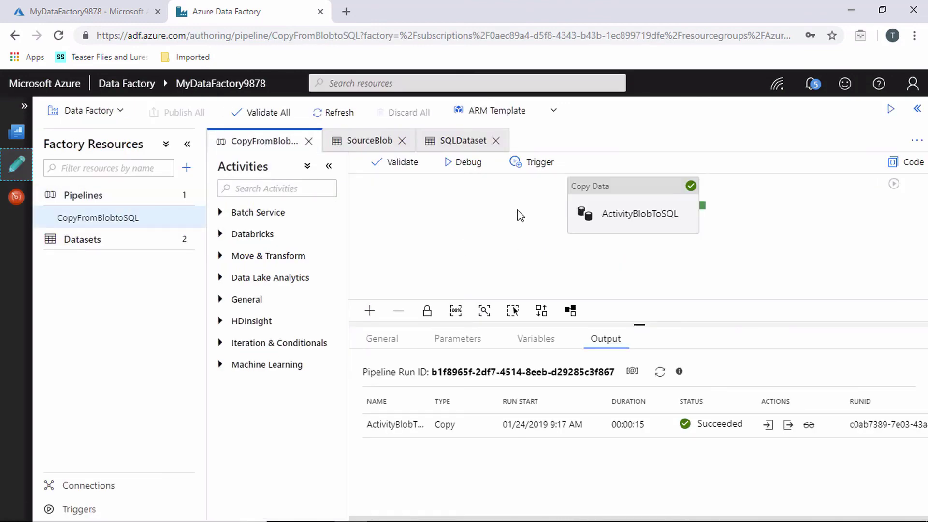
{"action": "left_click", "coordinate": [533, 167]}
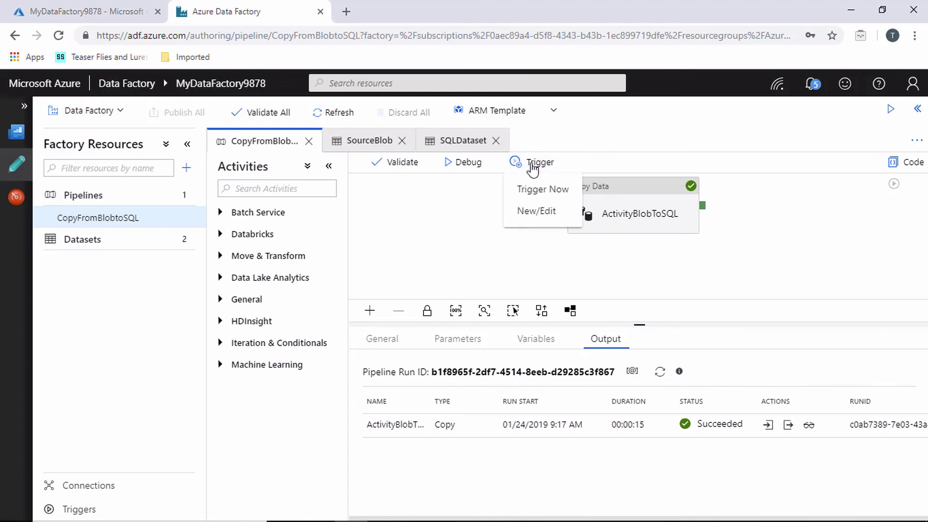
{"action": "left_click", "coordinate": [538, 212]}
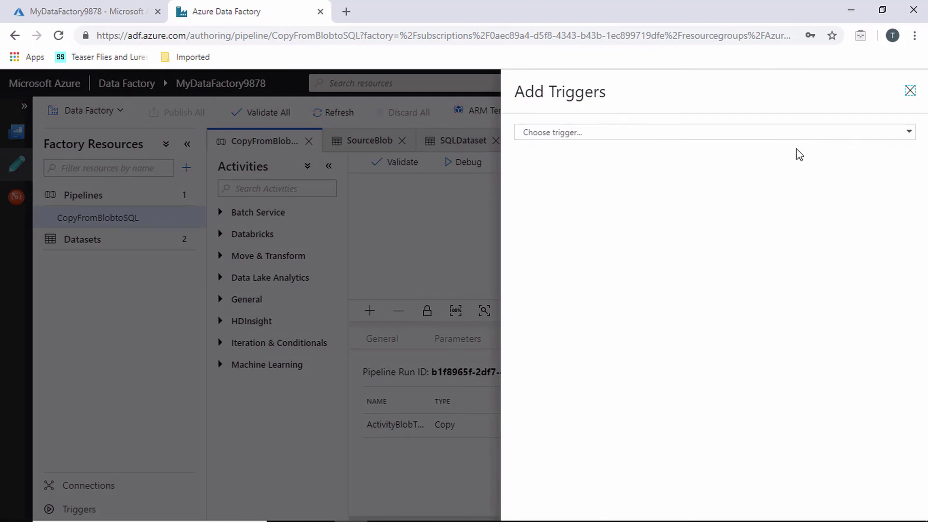
{"action": "left_click", "coordinate": [903, 137]}
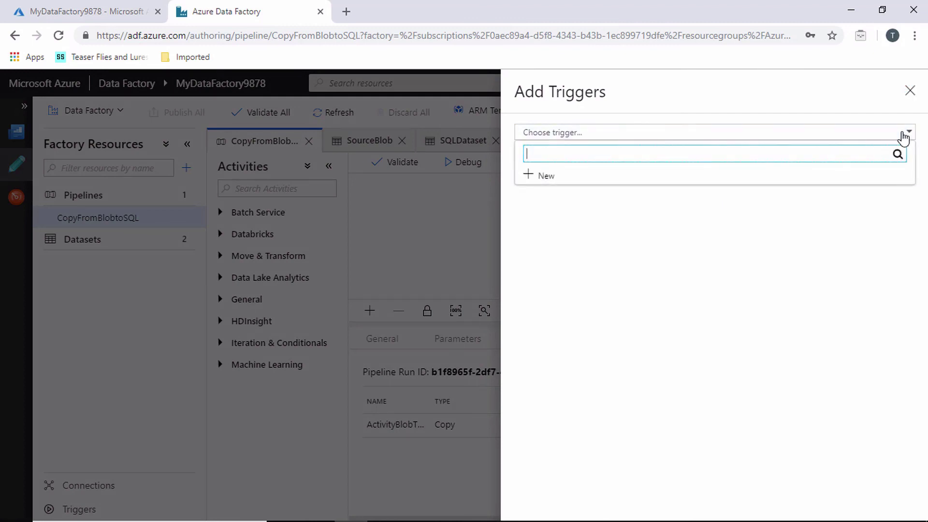
{"action": "left_click", "coordinate": [544, 175]}
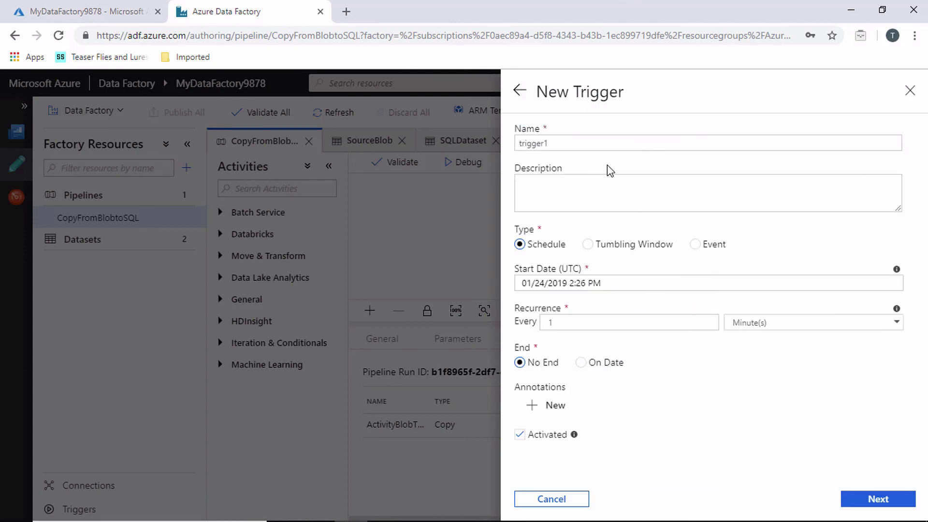
{"action": "double_click", "coordinate": [579, 145]}
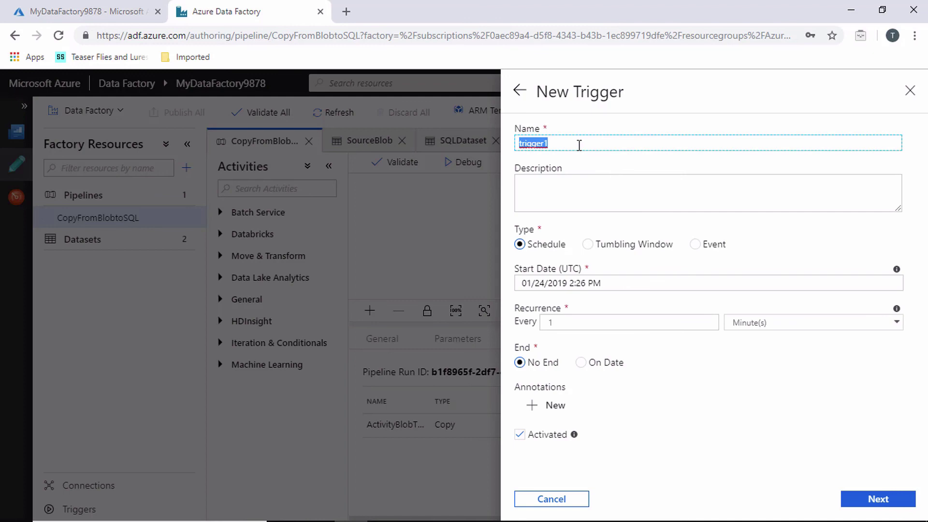
{"action": "type", "text": "EveryMinute"}
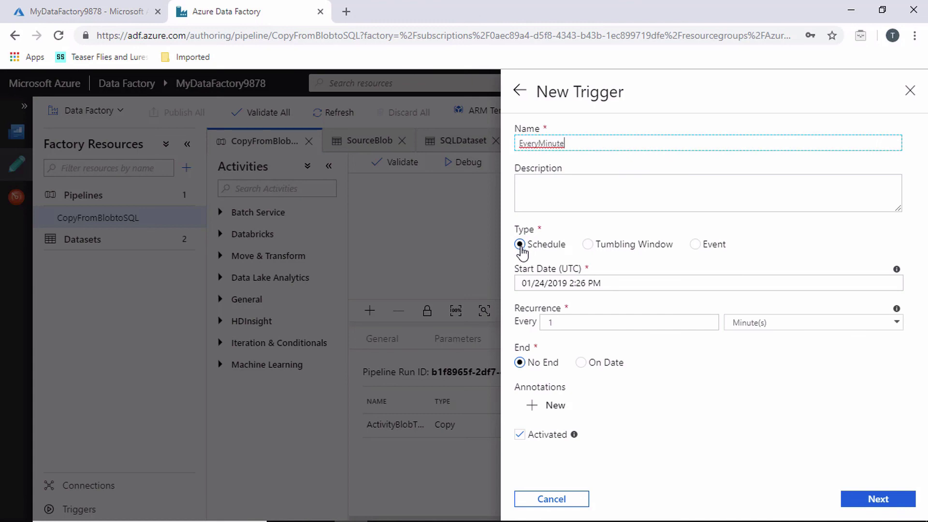
{"action": "left_click", "coordinate": [521, 247]}
Set the EveryMinute trigger to end on a date, with the end set to 01/25/2019 2:35 PM UTC.
{"action": "mouse_move", "coordinate": [897, 275]}
{"action": "left_click", "coordinate": [582, 363]}
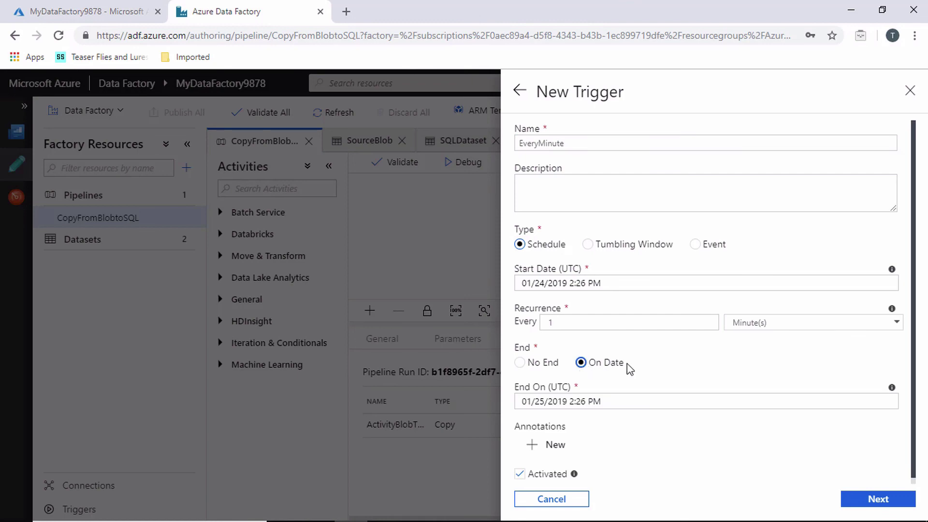
{"action": "left_click", "coordinate": [660, 407]}
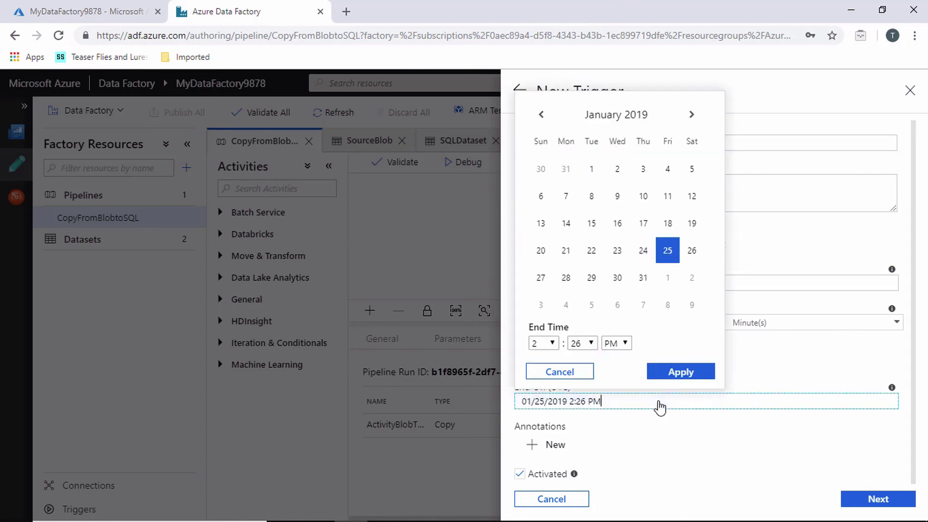
{"action": "left_click", "coordinate": [669, 255]}
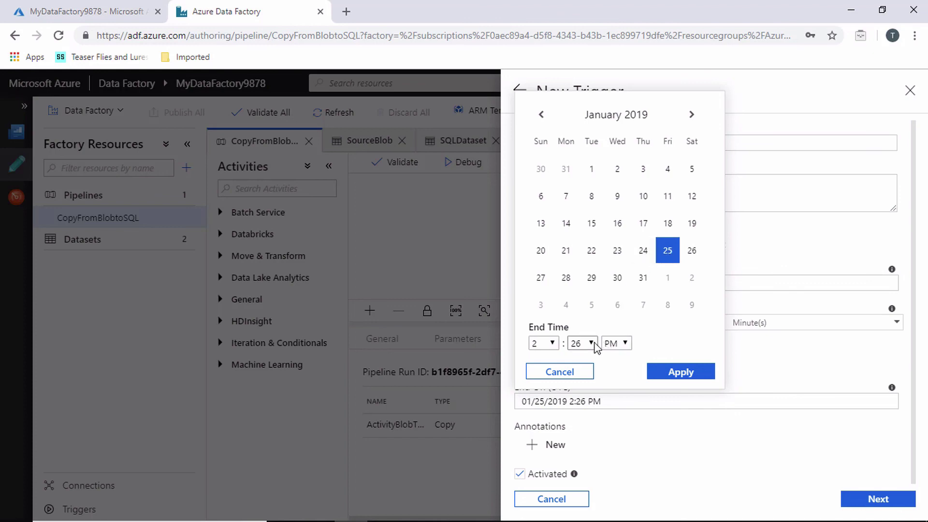
{"action": "left_click", "coordinate": [590, 344]}
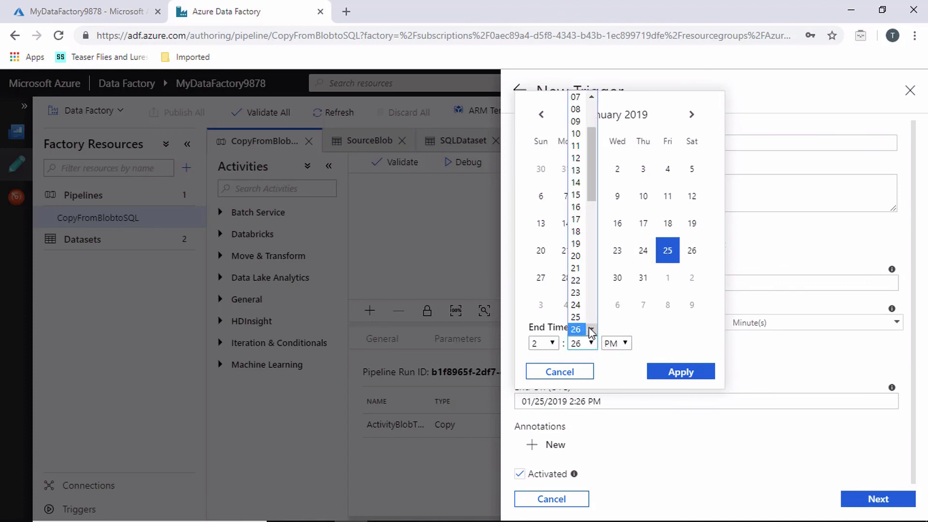
{"action": "left_click", "coordinate": [592, 330]}
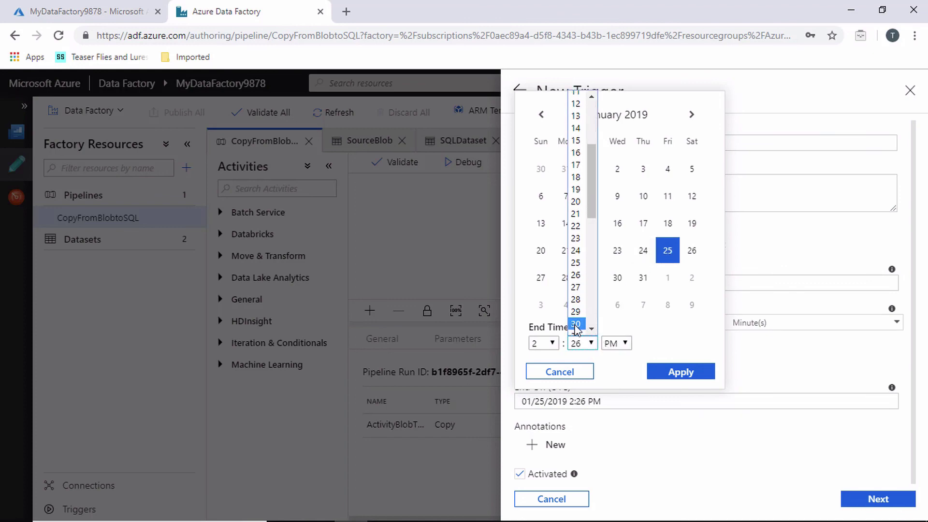
{"action": "left_click", "coordinate": [592, 331]}
{"action": "left_click", "coordinate": [592, 332]}
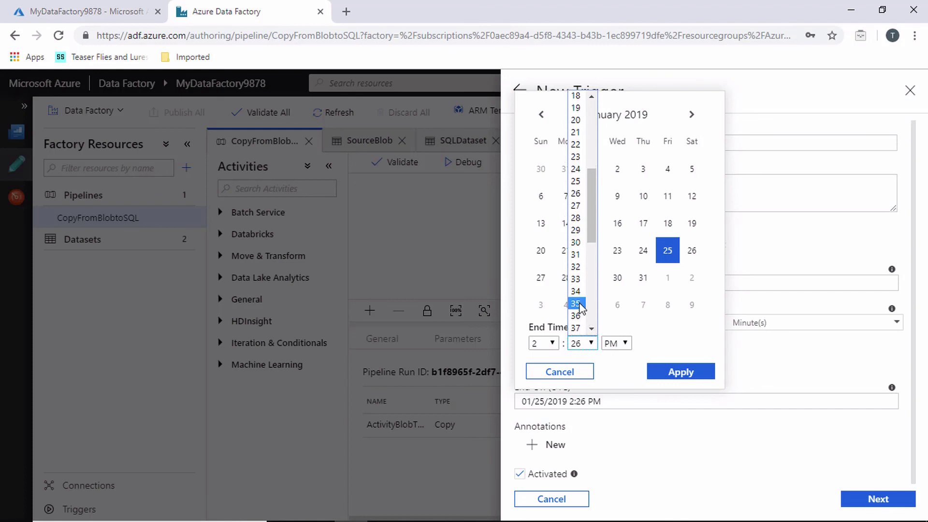
{"action": "left_click", "coordinate": [584, 306]}
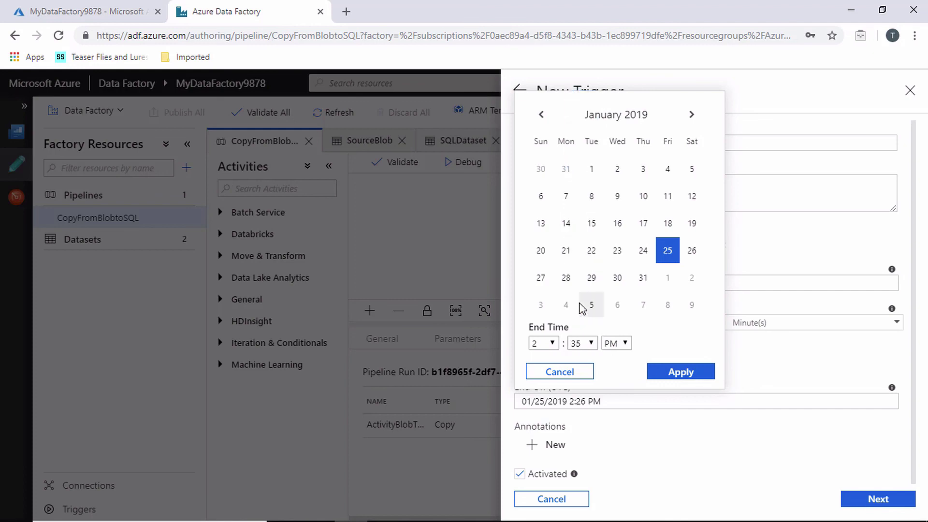
{"action": "left_click", "coordinate": [680, 373]}
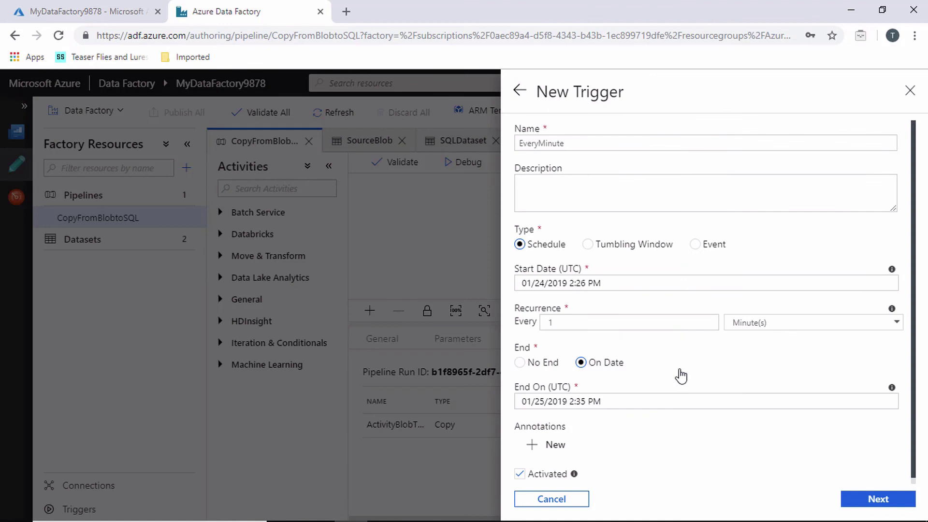
Finish creating the EveryMinute trigger with no run parameters and publish all factory changes, dismissing the publishing notifications.
{"action": "scroll", "coordinate": [679, 373], "scroll_direction": "down", "scroll_amount": 1}
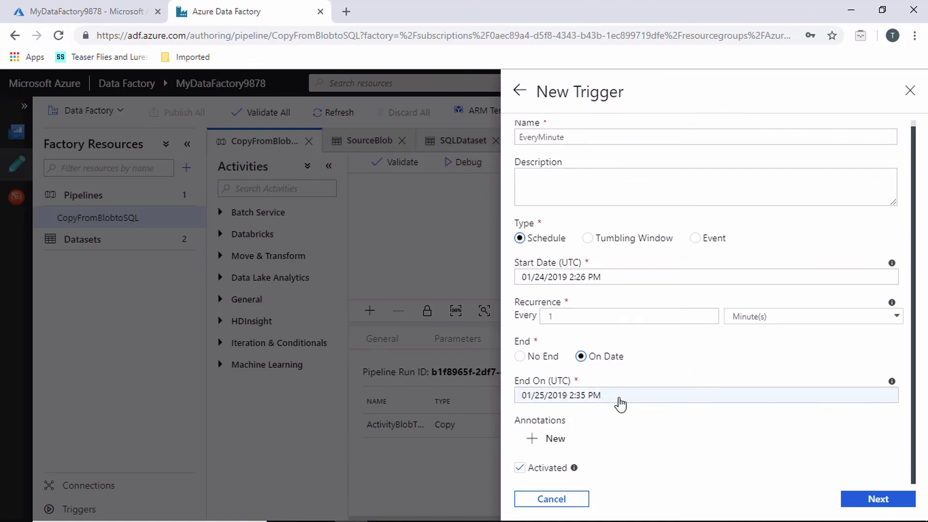
{"action": "mouse_move", "coordinate": [573, 469]}
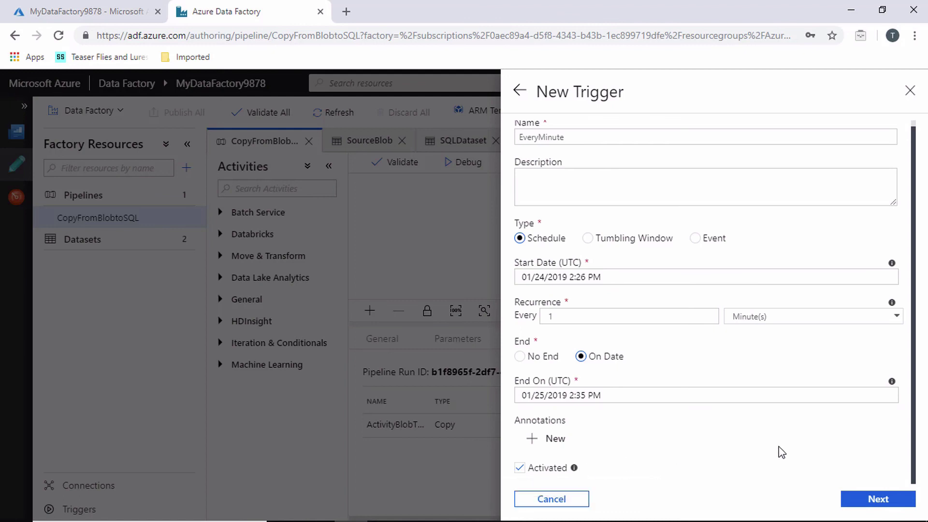
{"action": "left_click", "coordinate": [883, 503]}
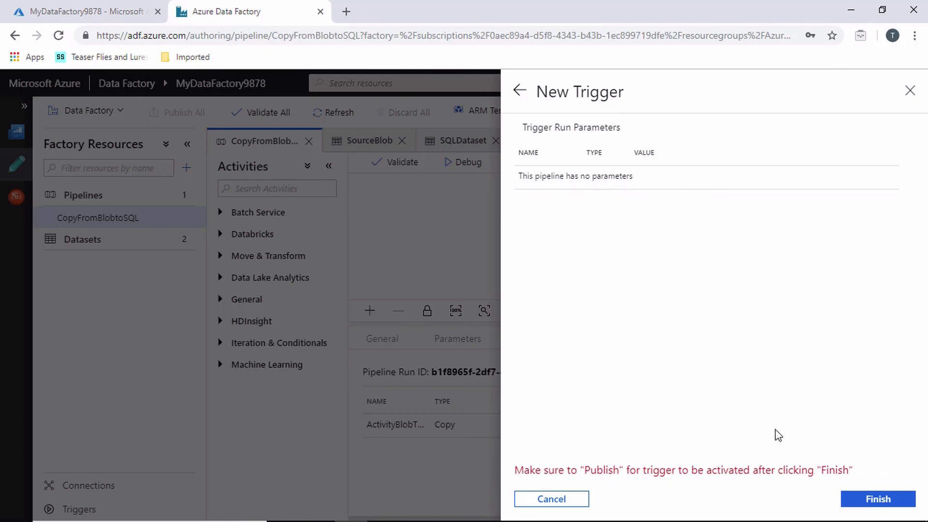
{"action": "left_click", "coordinate": [870, 499]}
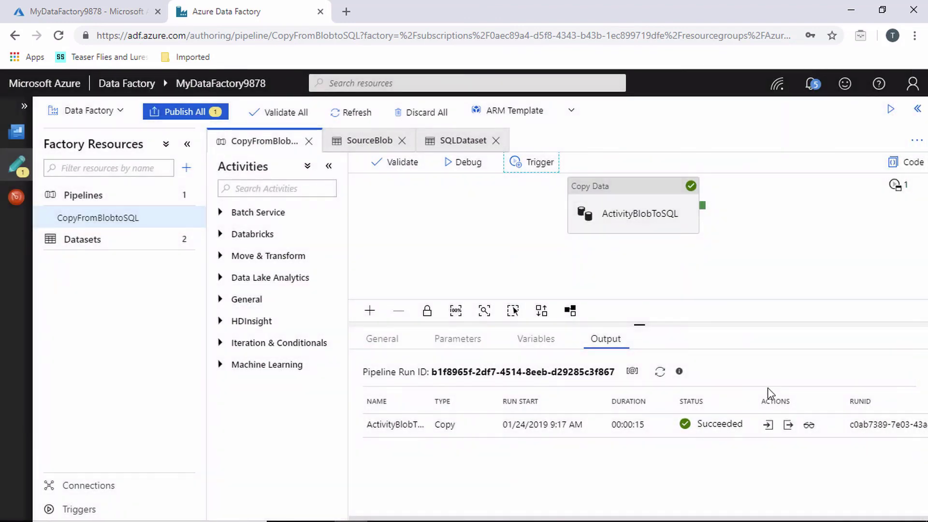
{"action": "left_click", "coordinate": [201, 115]}
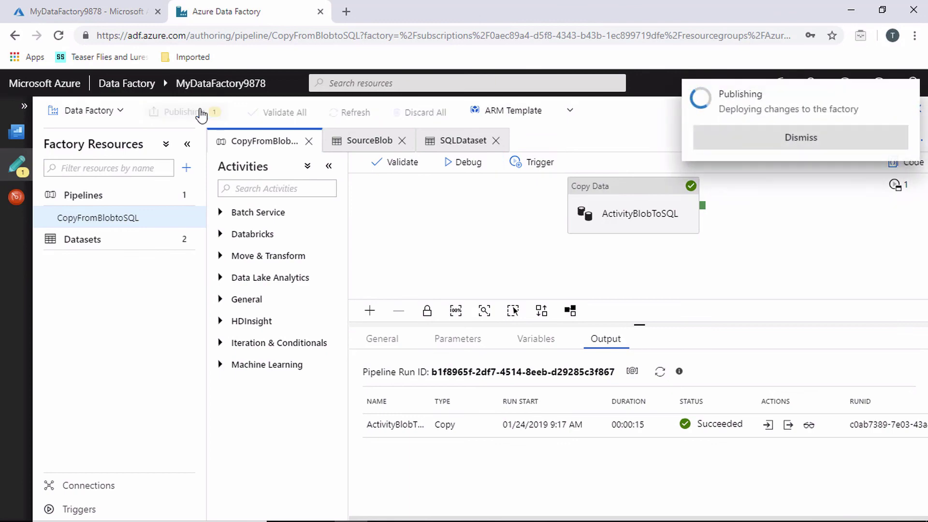
{"action": "left_click", "coordinate": [737, 141]}
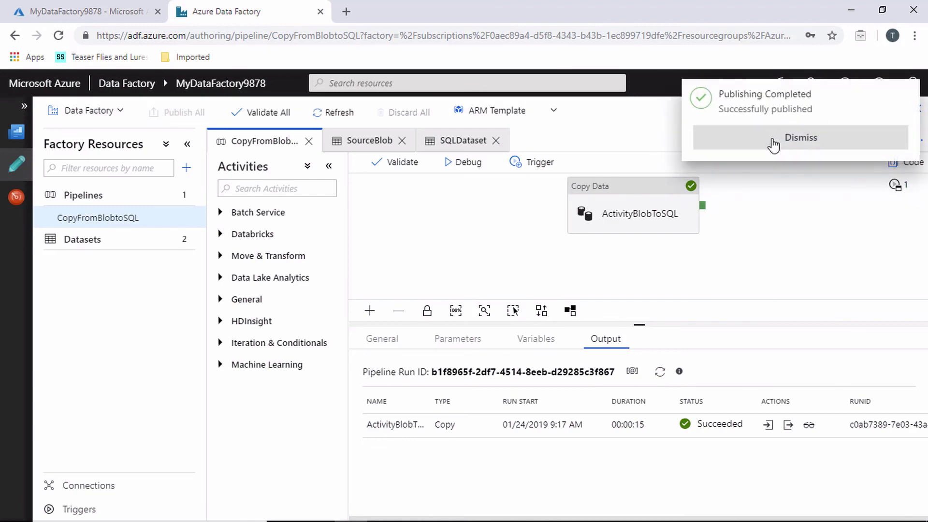
{"action": "left_click", "coordinate": [800, 139]}
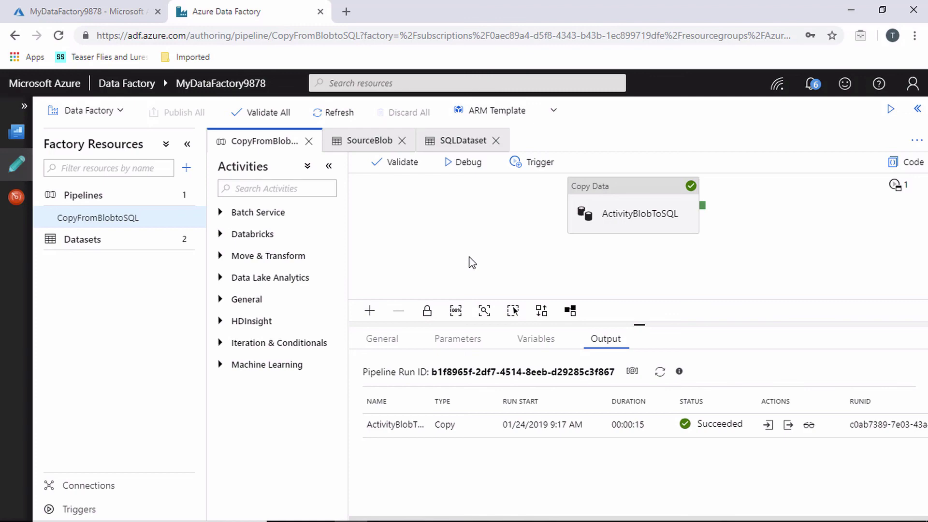
Check the pipeline runs in monitoring, refreshing the list to examine the status of the run started by the EveryMinute trigger.
{"action": "left_click", "coordinate": [19, 200]}
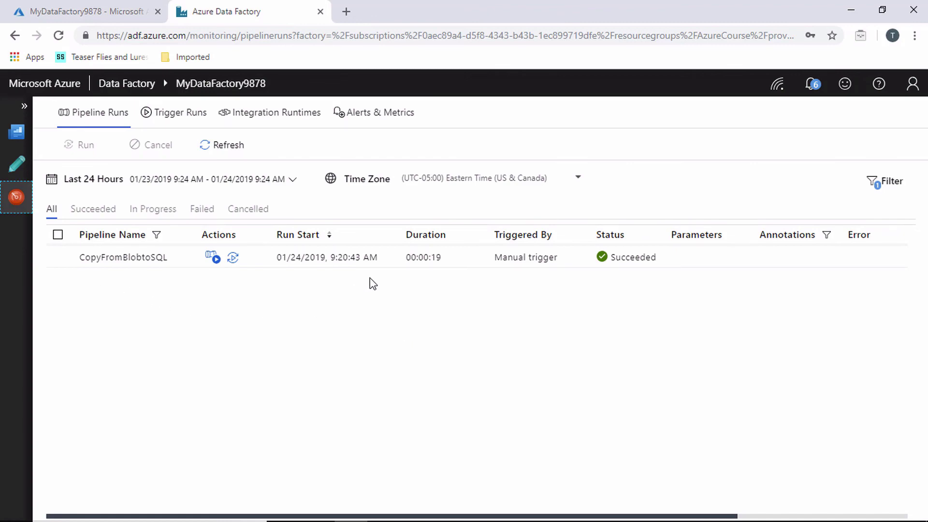
{"action": "left_click", "coordinate": [224, 146]}
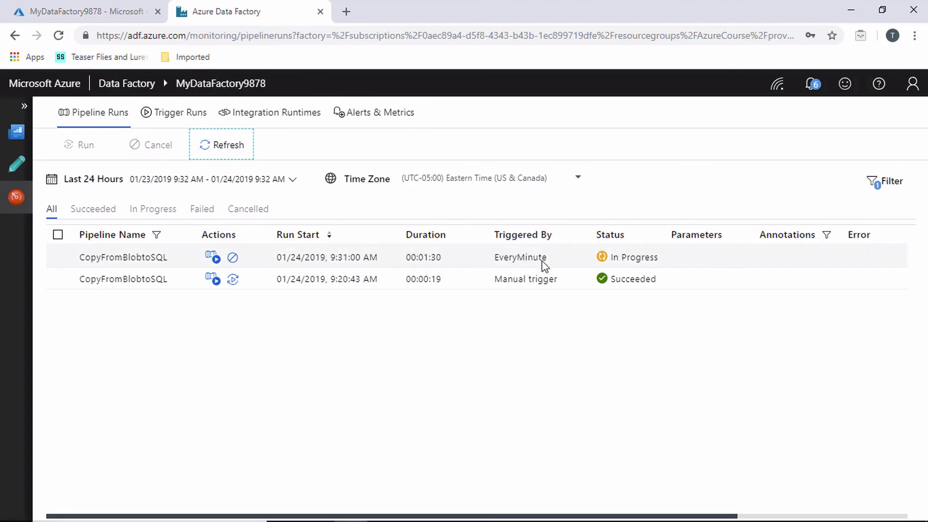
{"action": "left_click", "coordinate": [226, 147]}
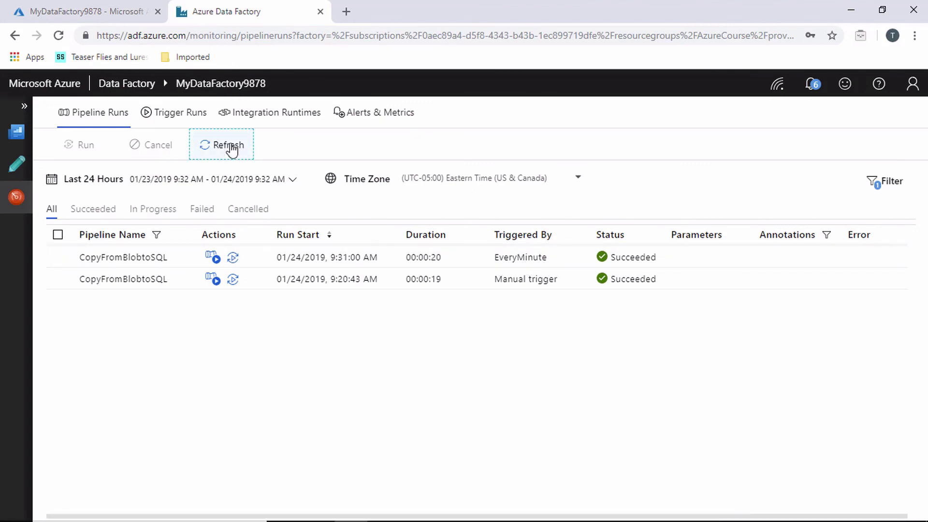